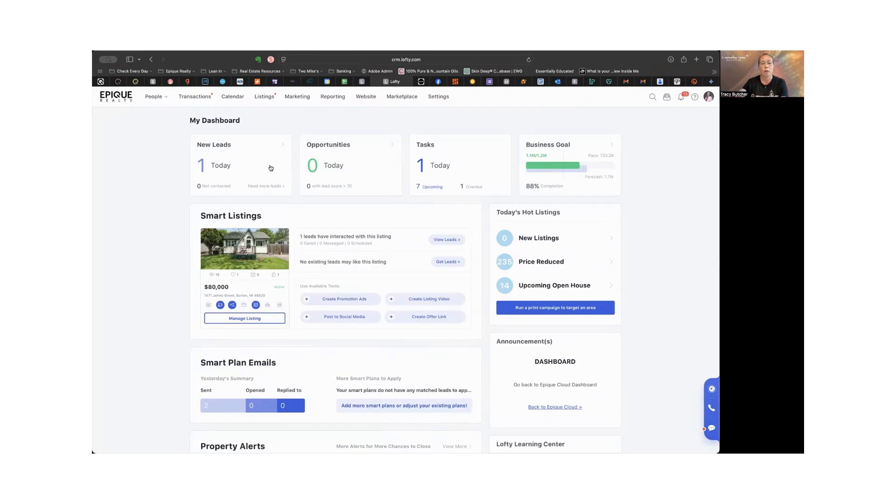
# Step: Open the Unsorted Template folder among the email templates in the communication settings and look through its templates
pyautogui.click(439, 97)
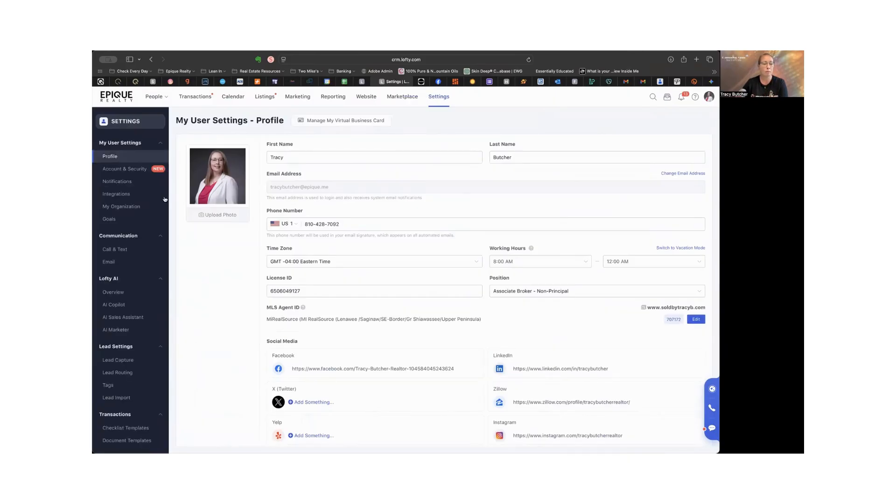
pyautogui.click(116, 262)
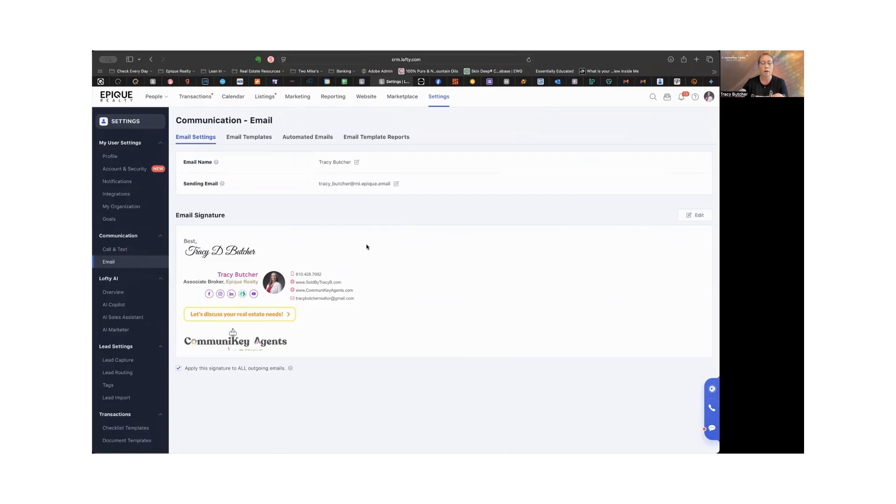
pyautogui.click(251, 138)
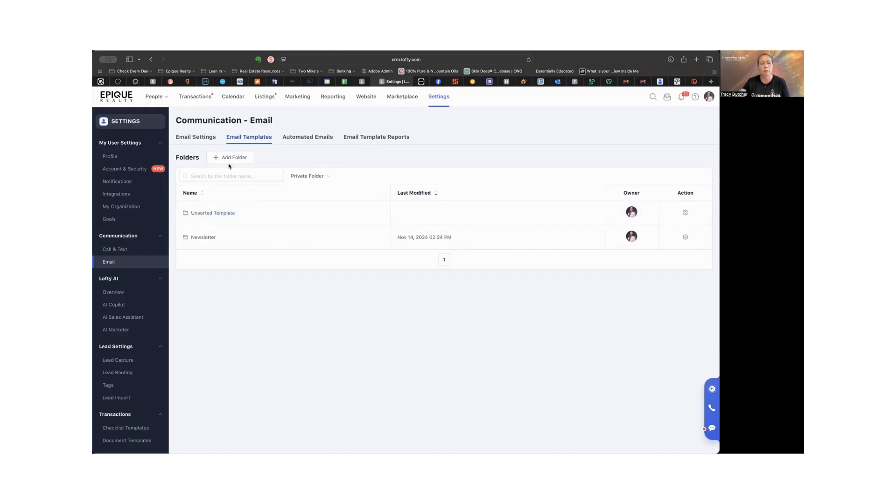
pyautogui.click(234, 215)
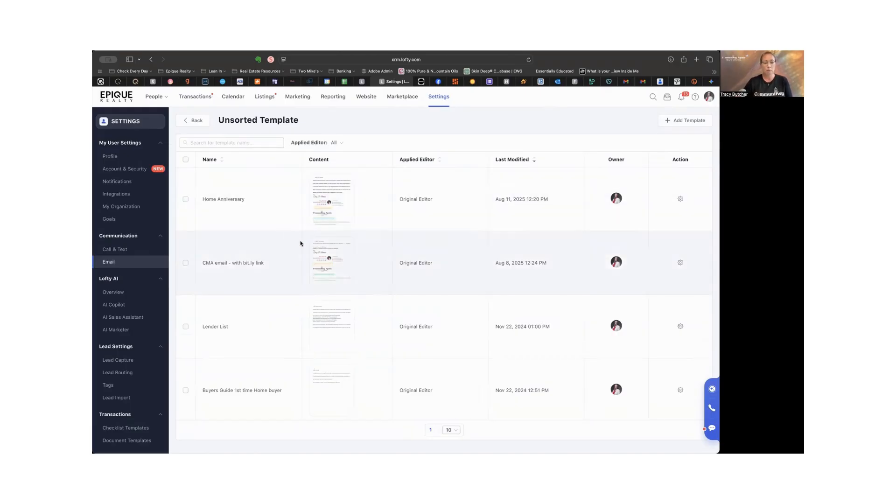
pyautogui.scroll(-1, 301, 243)
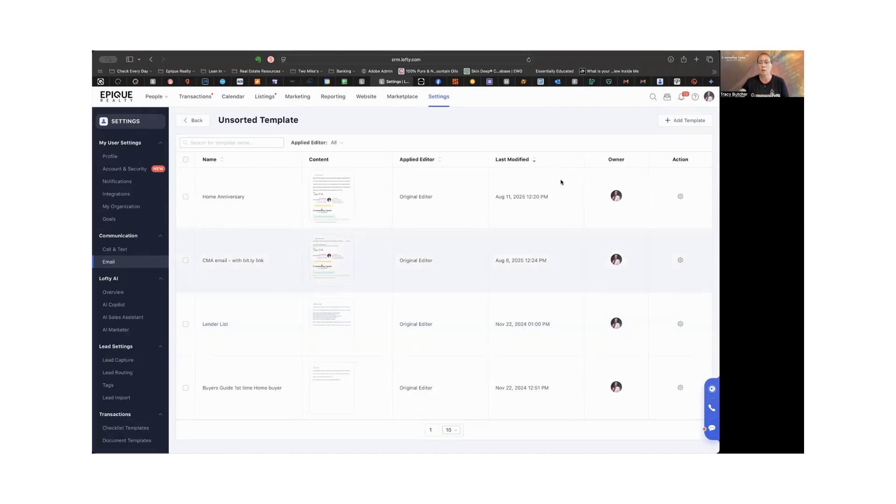
# Step: Switch to Gemini and start a prompt with "I am a real estate agent with CommuniKey Agents powered by Epique Realty"
pyautogui.click(711, 82)
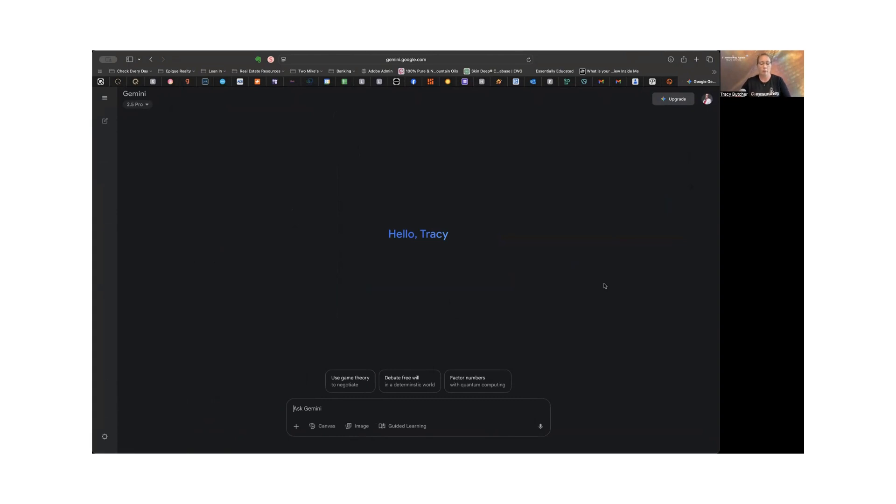
pyautogui.click(330, 409)
pyautogui.write('I am a real estate')
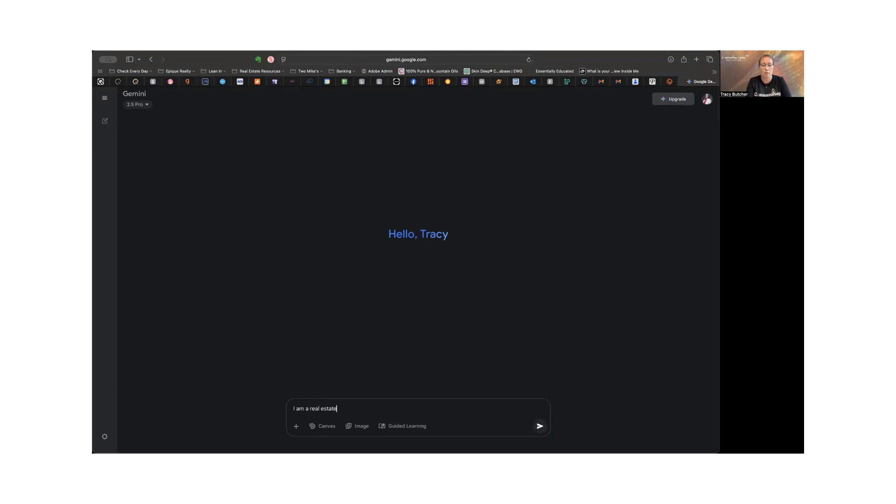
pyautogui.write(' agent with CommuniKey A')
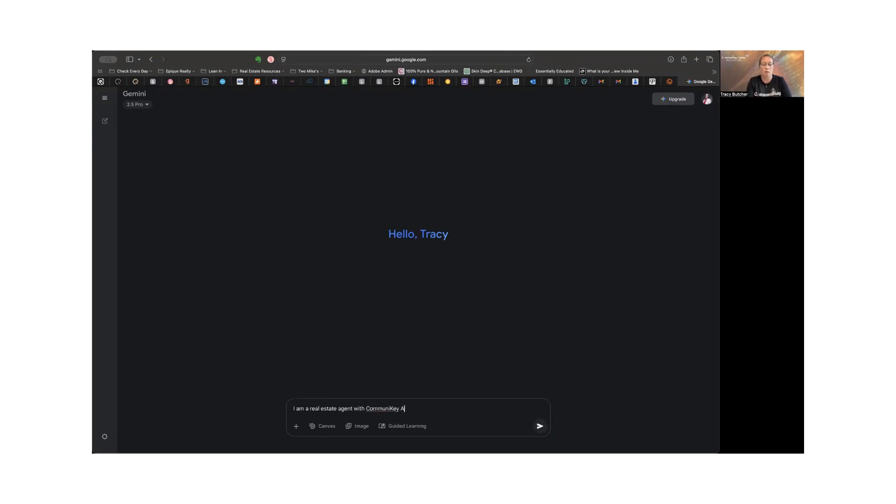
pyautogui.write('gents powered by Epqie')
pyautogui.press('BackSpace')
pyautogui.press('BackSpace')
pyautogui.press('BackSpace')
pyautogui.write('ie')
pyautogui.press('BackSpace')
pyautogui.write('ique Realty')
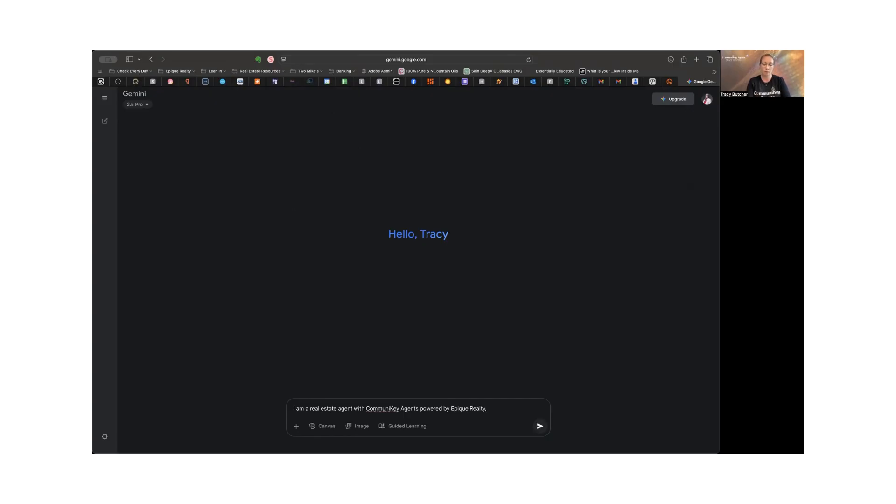
pyautogui.write(', I have been ge')
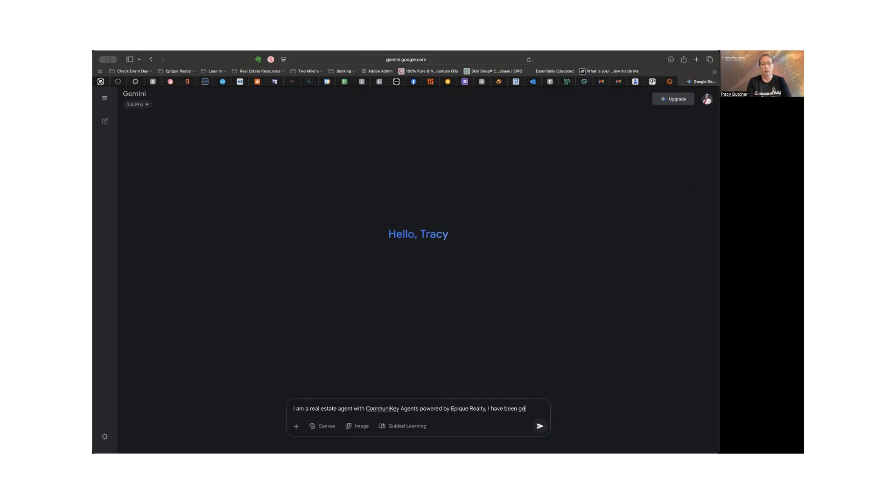
pyautogui.write('tting some really g')
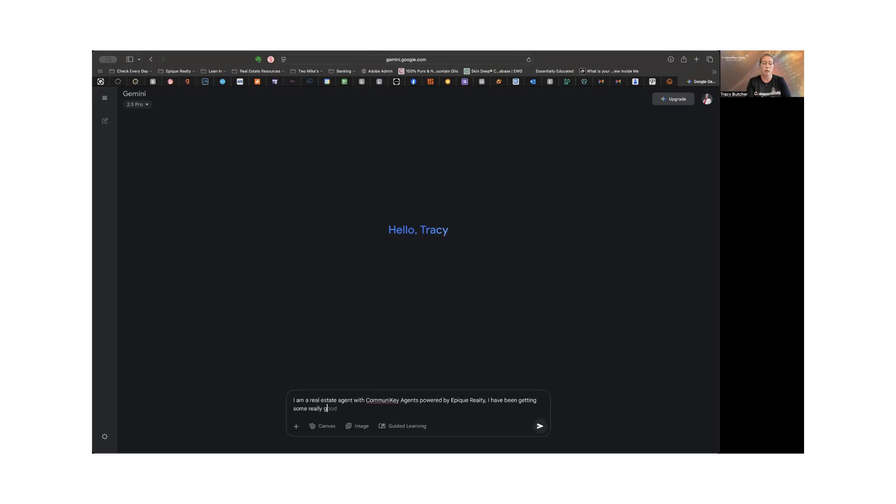
pyautogui.write('reat referrals from my sphere ')
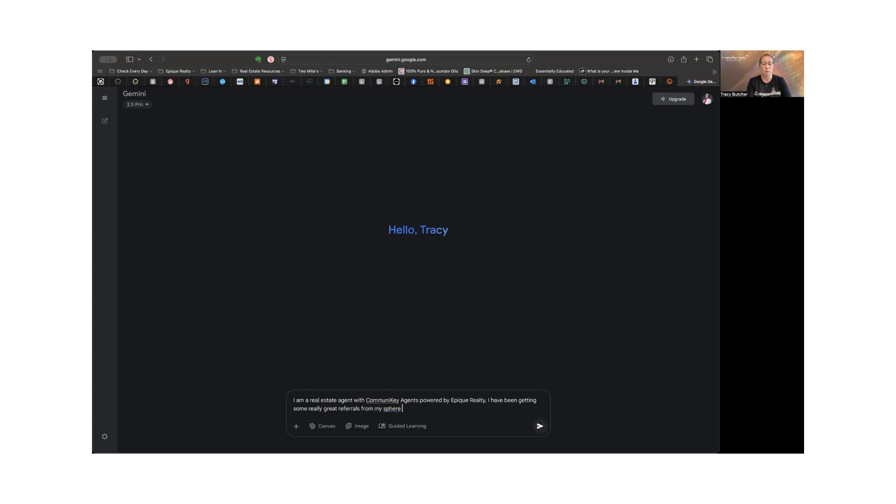
pyautogui.write('and from past clients and I would like to sen')
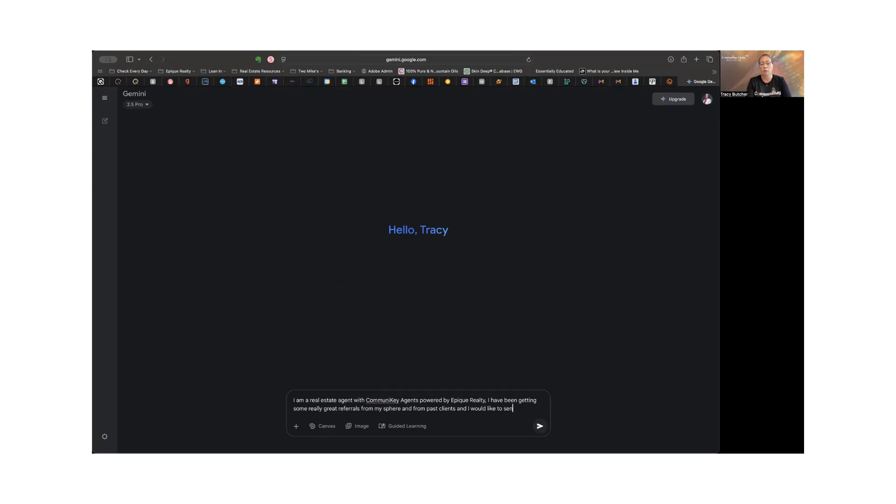
# Step: Extend the prompt's sentence with "and I would like to send them 2 things"
pyautogui.write('d them 2 things. 1 and')
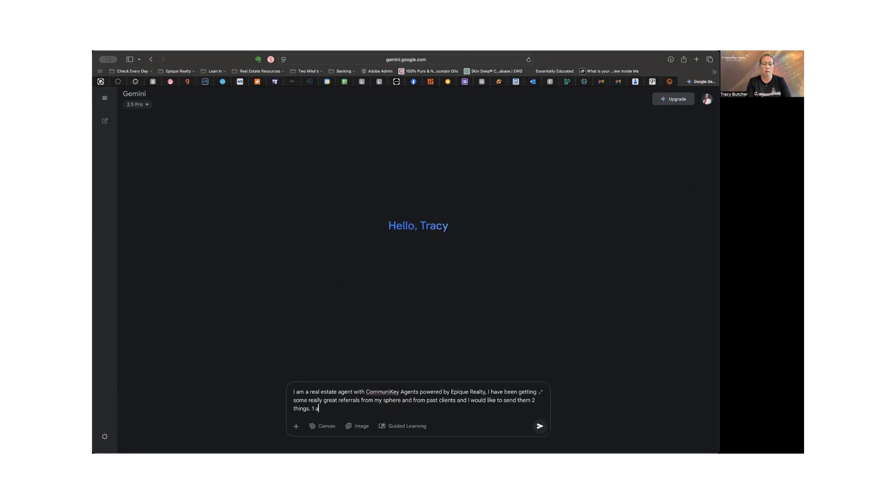
# Step: List the items in the prompt as "1 an email and 2 a thank you card by snail mail."
pyautogui.press('BackSpace')
pyautogui.write('email and 2 a ')
pyautogui.write('card')
pyautogui.press('BackSpace')
pyautogui.press('BackSpace')
pyautogui.press('BackSpace')
pyautogui.press('BackSpace')
pyautogui.press('BackSpace')
pyautogui.write('thank you card')
pyautogui.write('snail mail. I would l')
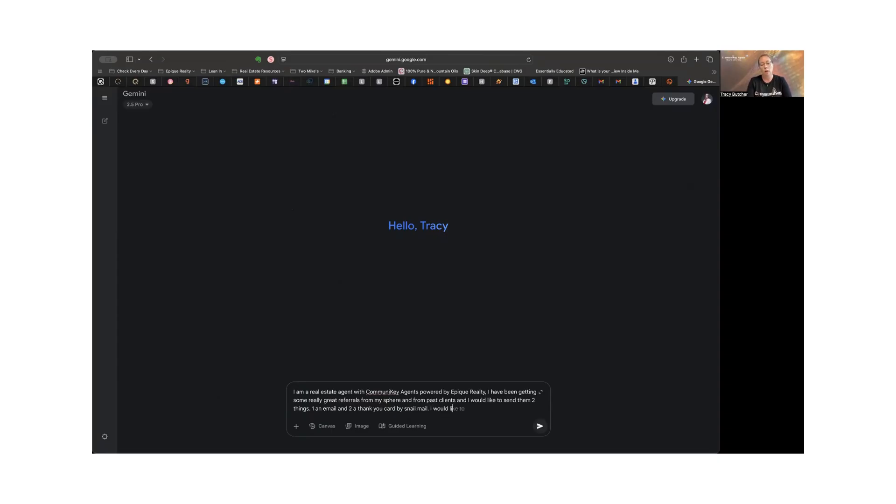
pyautogui.write('ike help writing a')
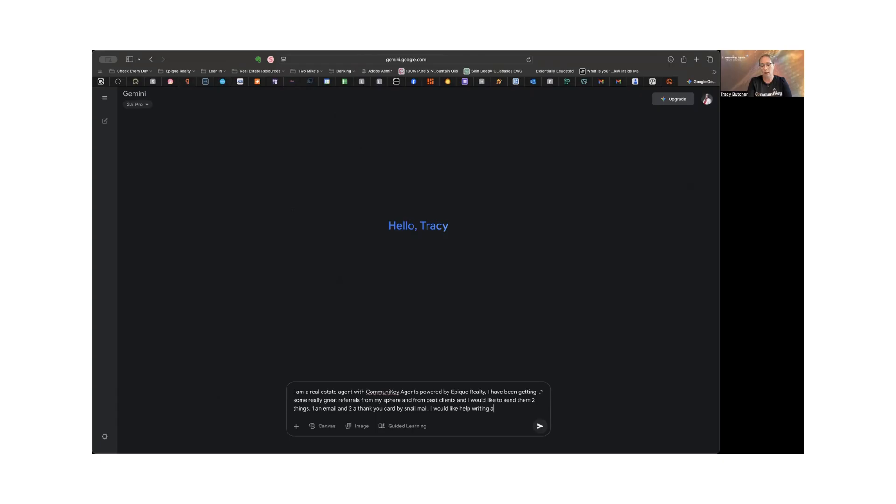
pyautogui.write(' fun, friendly, ')
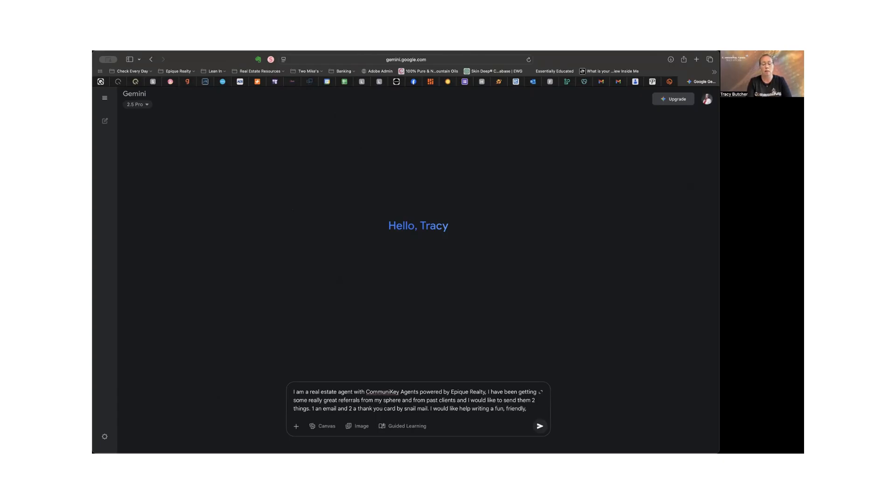
pyautogui.write('but profes')
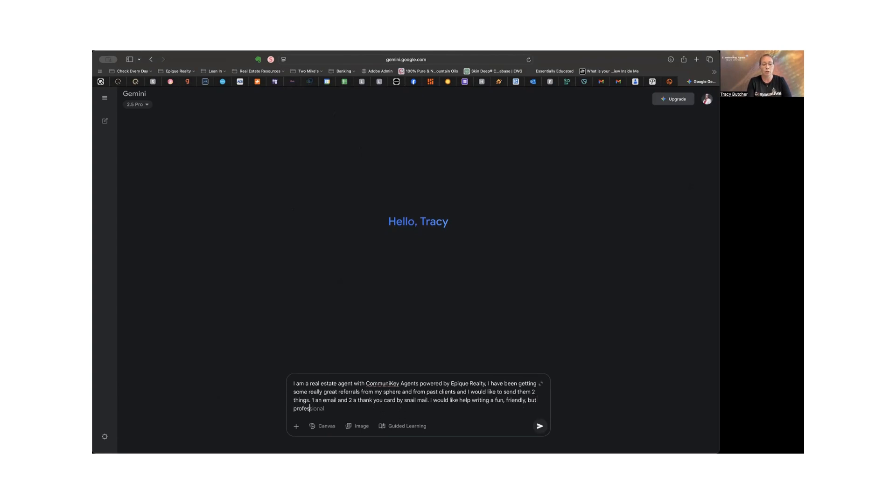
pyautogui.write('sional thank you to those sending me ')
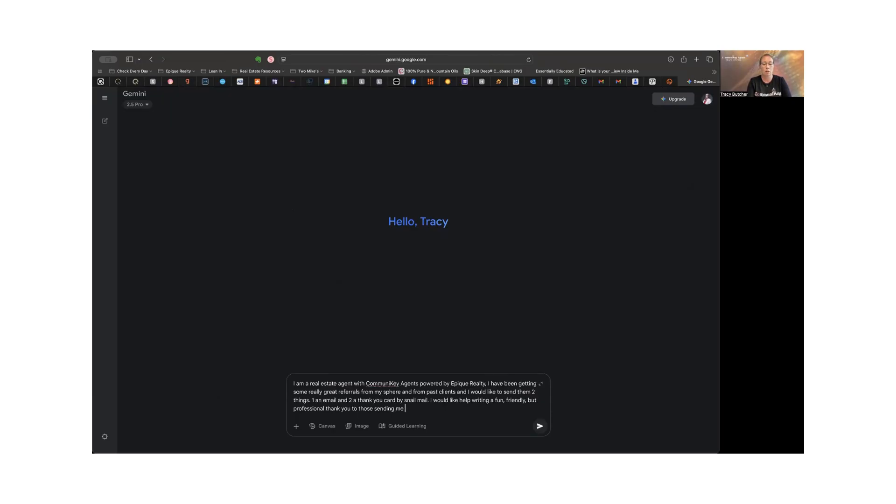
pyautogui.write('new clients')
pyautogui.write(' ,')
# Step: Add "I would like help writing a fun, friendly, but professional thank you to those sending me new clients." to the prompt
pyautogui.press('BackSpace')
pyautogui.press('BackSpace')
pyautogui.write('. Please write')
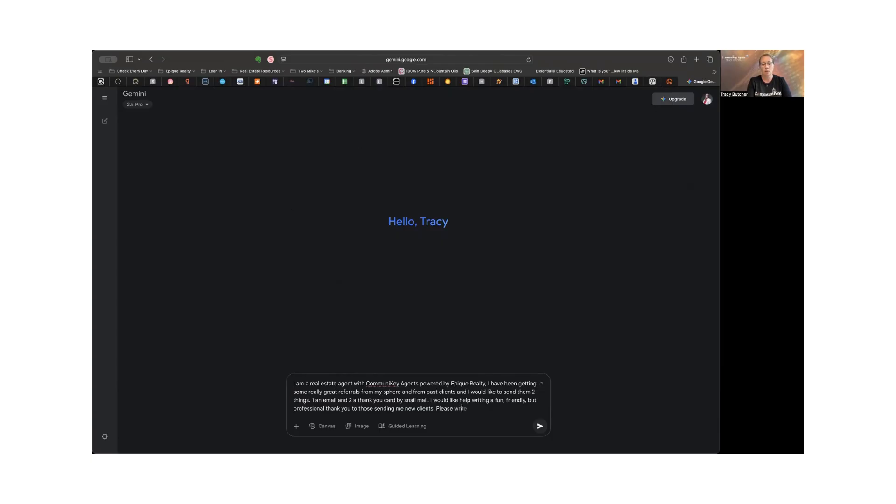
pyautogui.write(' two different versions, one to send by ')
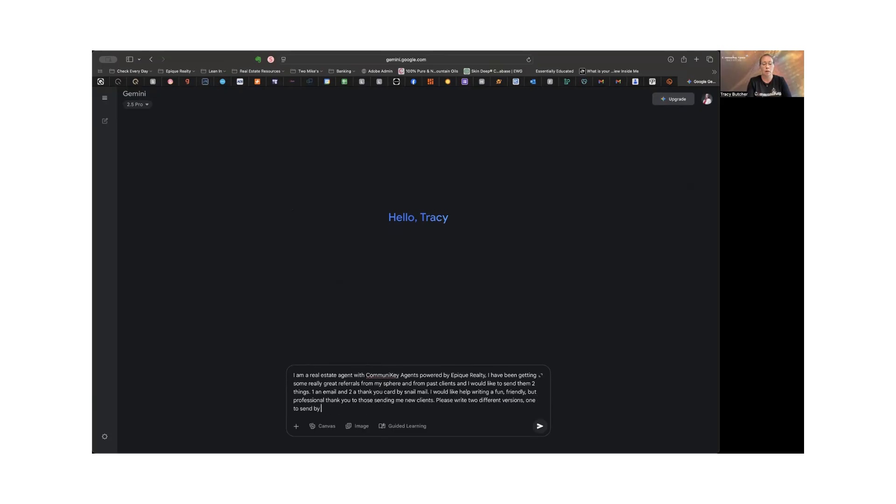
pyautogui.write('email and one to send my')
# Step: Finish the prompt with "Please write two different versions, one to send by email and one to send by mail."
pyautogui.press('BackSpace')
pyautogui.press('BackSpace')
pyautogui.press('BackSpace')
pyautogui.write('by mail.')
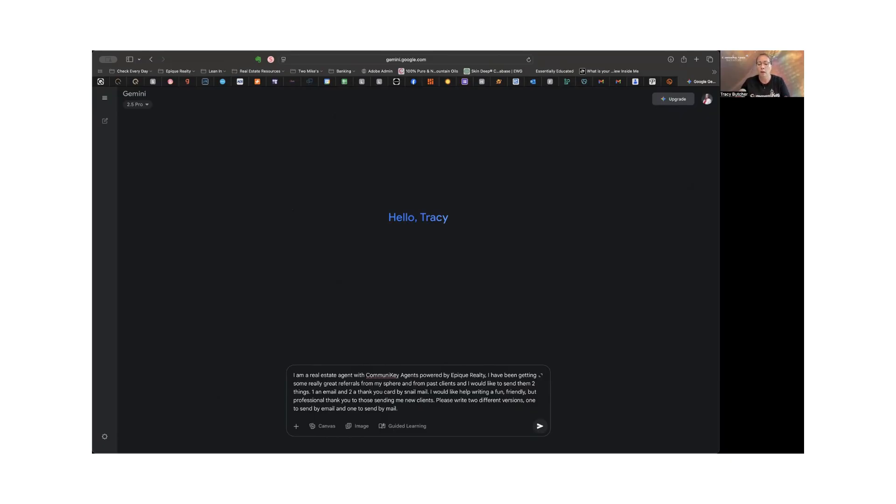
# Step: Change the number of things to send in the prompt to 3
pyautogui.click(541, 383)
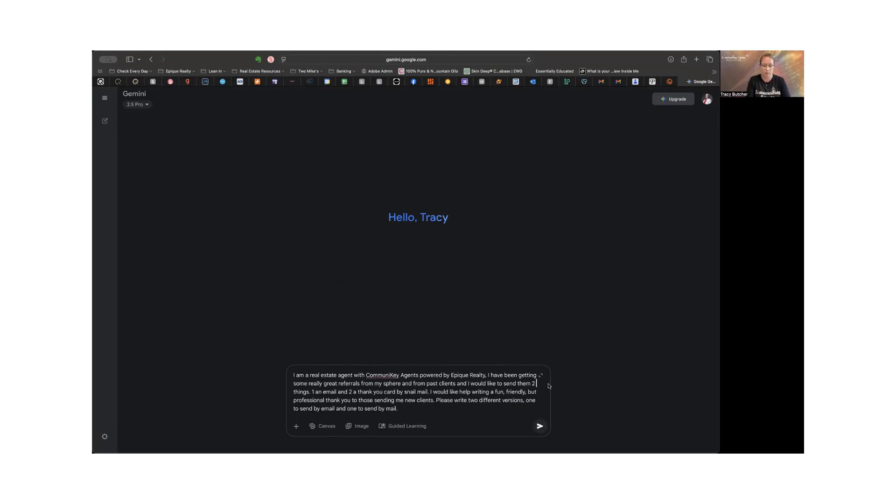
pyautogui.press('Delete')
pyautogui.press('BackSpace')
pyautogui.write('3')
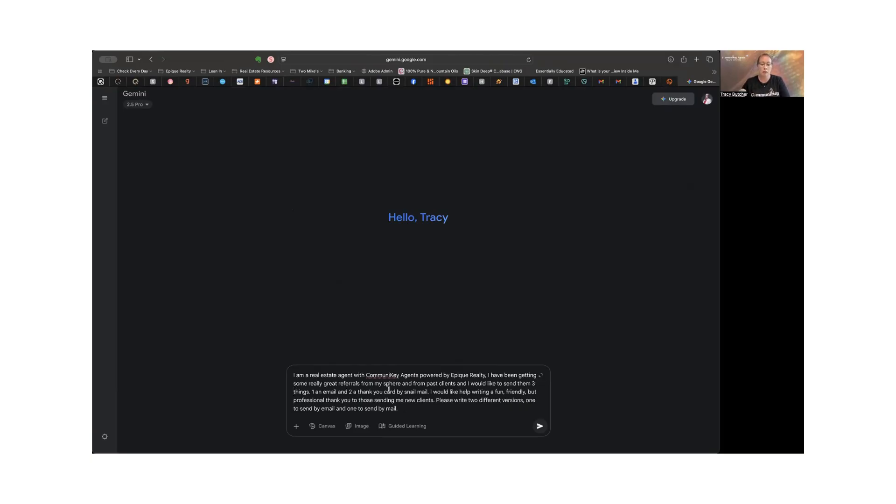
# Step: Replace the "and" after "1 an email" with a comma and extend the list with ", and 3 a text message."
pyautogui.doubleClick(341, 392)
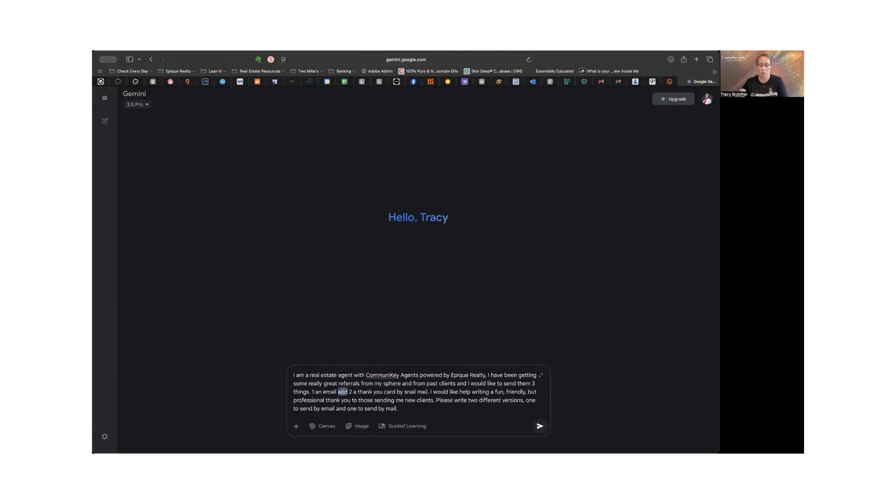
pyautogui.press('BackSpace')
pyautogui.press('BackSpace')
pyautogui.write(',')
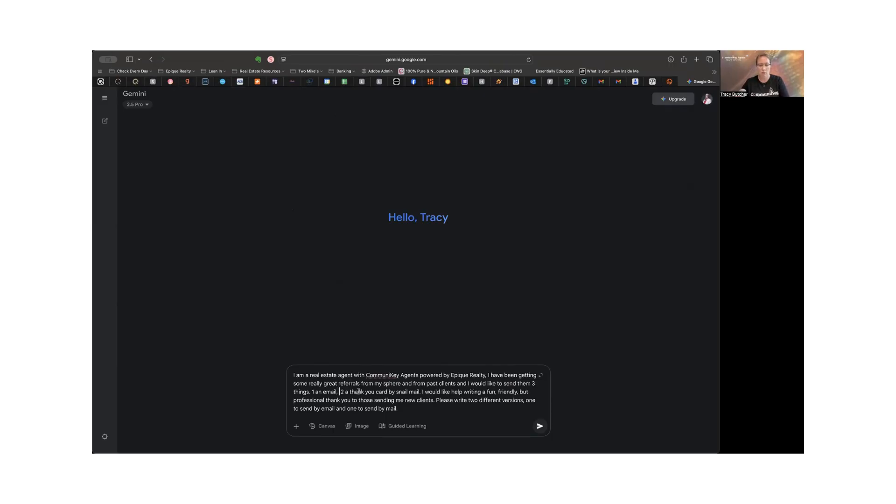
pyautogui.click(419, 392)
pyautogui.press('BackSpace')
pyautogui.write(',')
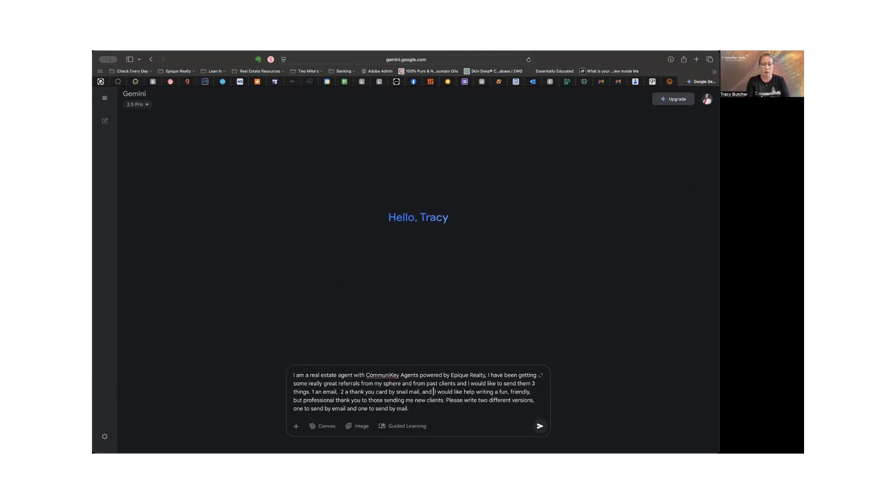
pyautogui.write(' and 3 a text message')
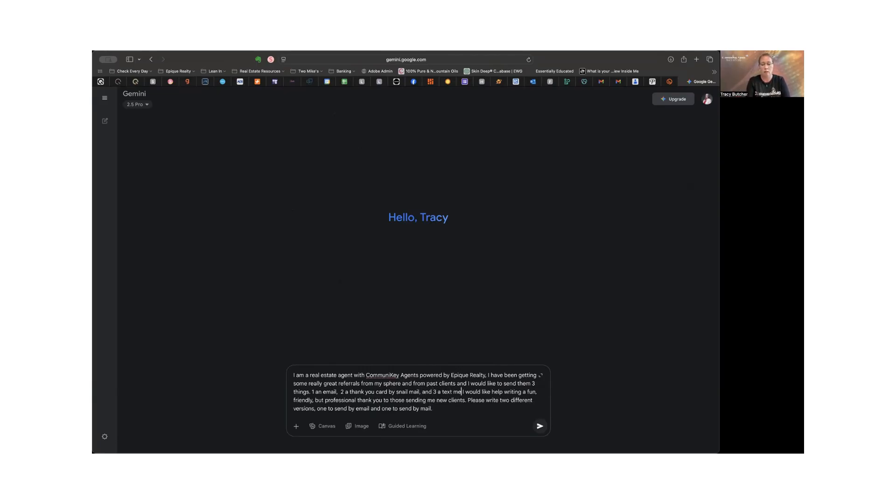
pyautogui.write('.')
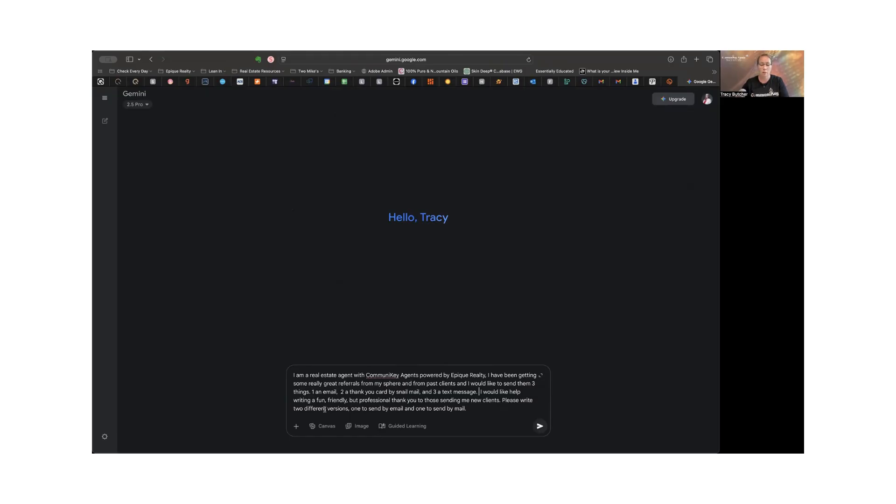
# Step: Change the requested number of versions to "three" and replace the "and" after "one to send by email" with a comma
pyautogui.doubleClick(298, 409)
pyautogui.write('three')
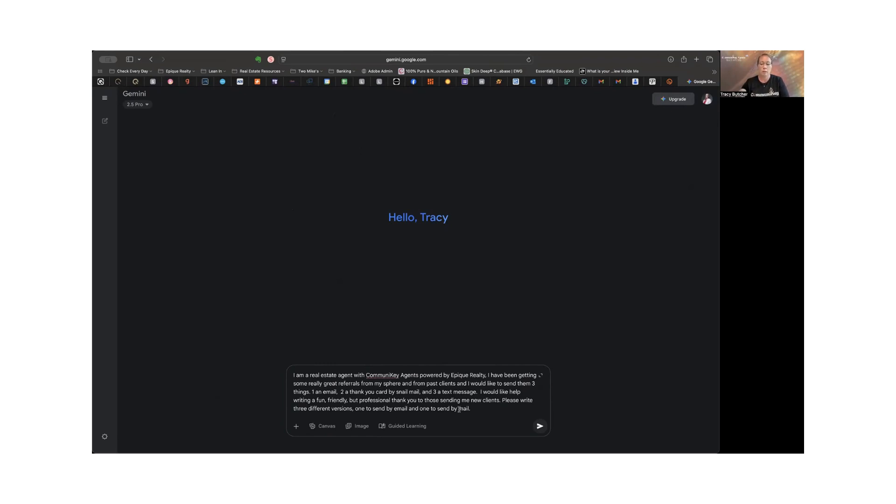
pyautogui.click(418, 407)
pyautogui.press('BackSpace')
pyautogui.press('BackSpace')
pyautogui.press('BackSpace')
pyautogui.press('BackSpace')
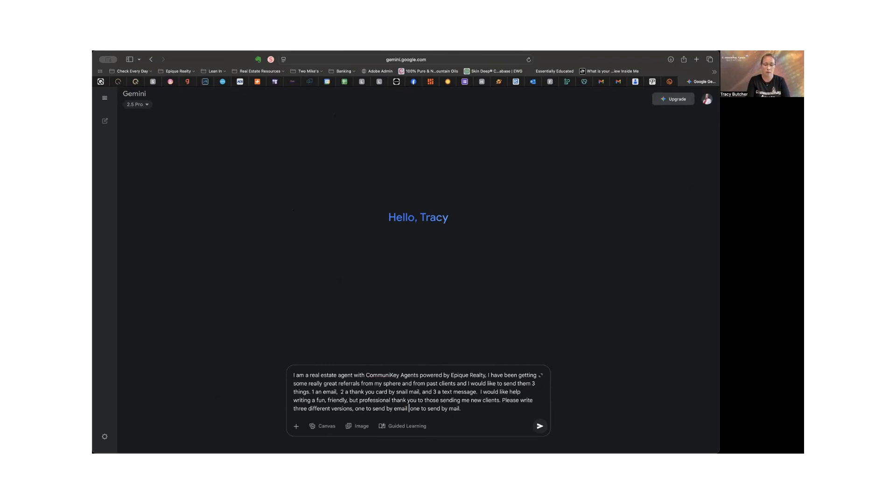
pyautogui.write(',')
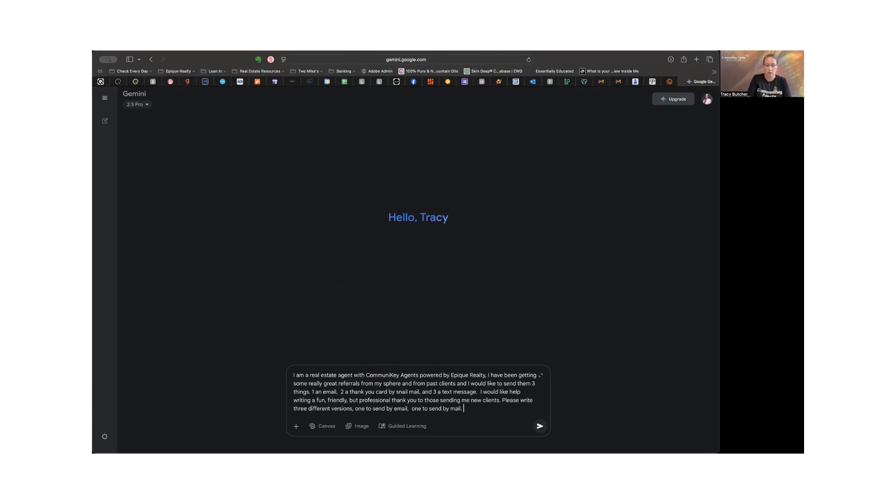
# Step: Extend the last sentence of the prompt with "and one short and sweet to send by text message."
pyautogui.press('BackSpace')
pyautogui.write('and one ')
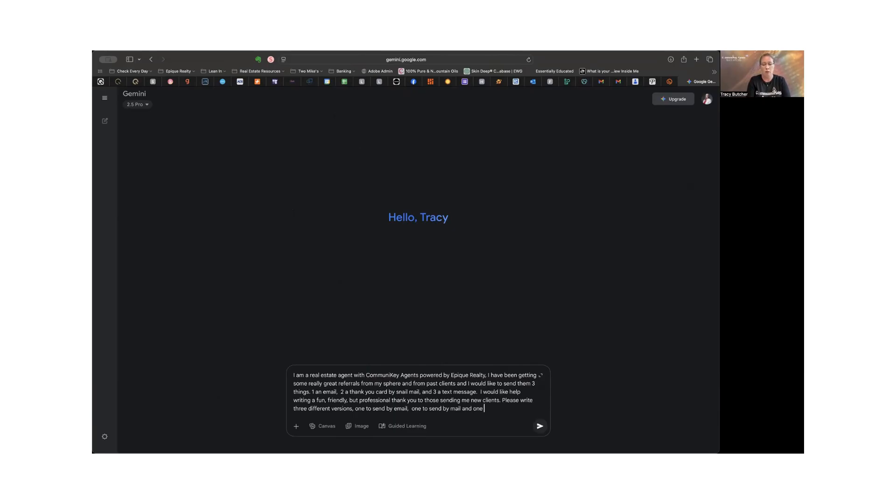
pyautogui.write('short and sweet to send ')
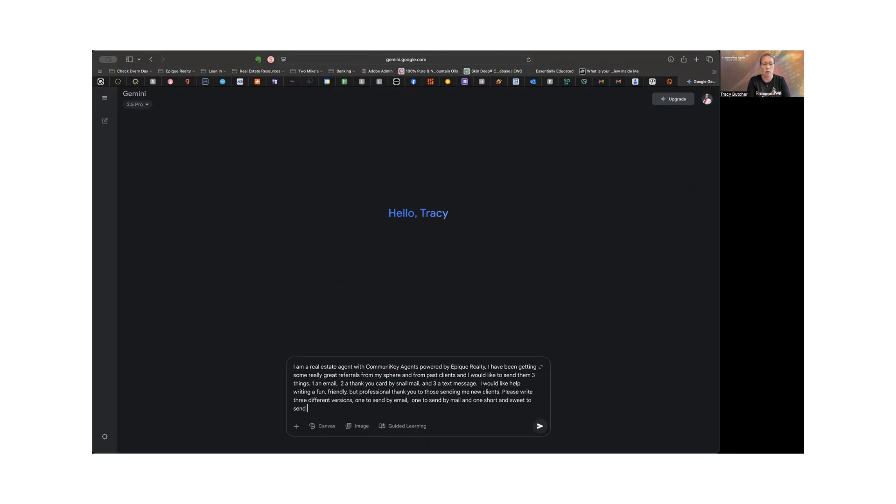
pyautogui.write('by text message.')
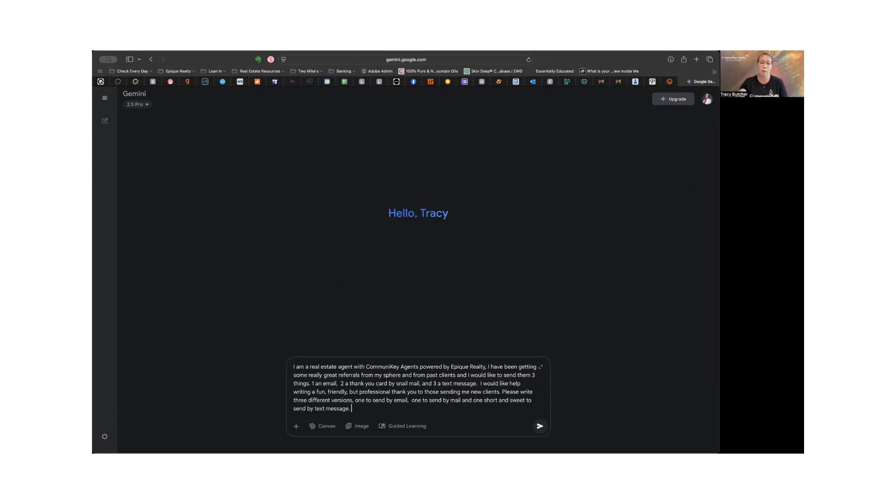
# Step: Submit the prompt and review the generated email, mailed card and text message drafts
pyautogui.click(540, 426)
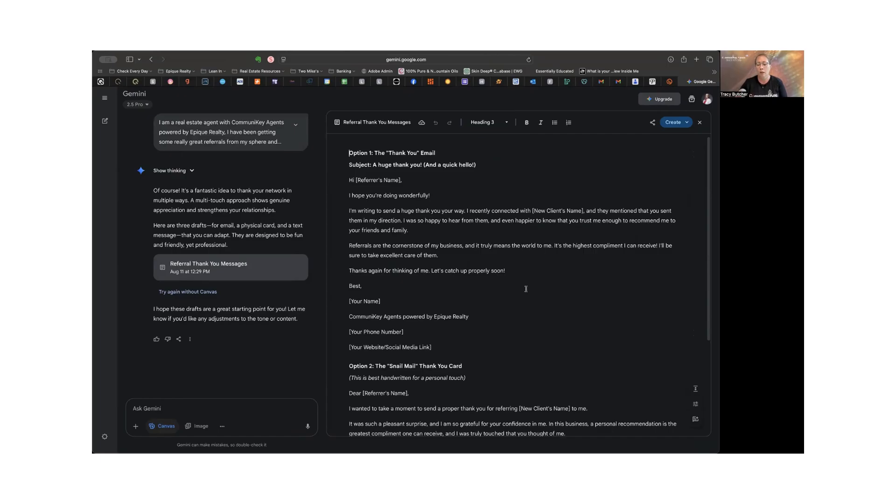
pyautogui.scroll(-1, 525, 289)
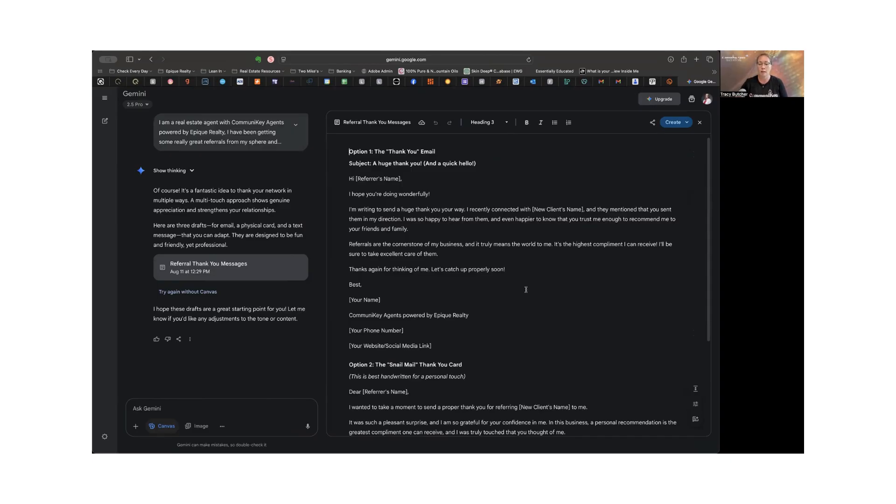
pyautogui.scroll(-1, 526, 289)
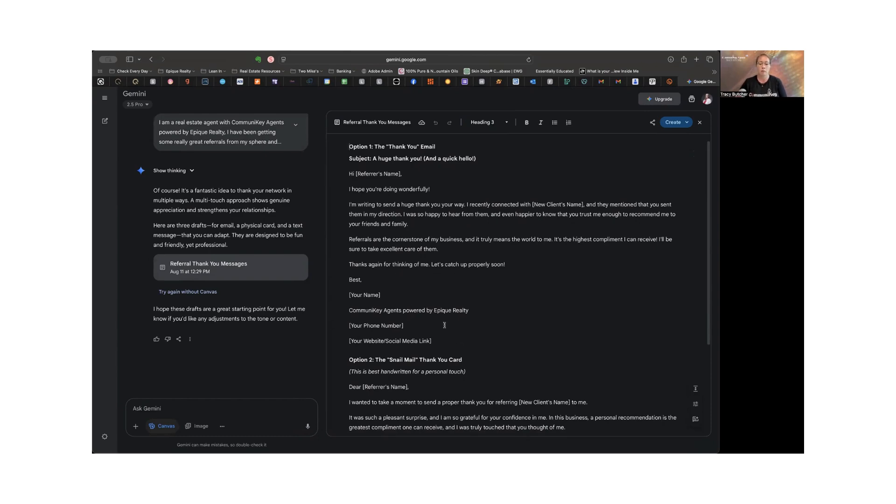
pyautogui.scroll(-5, 444, 325)
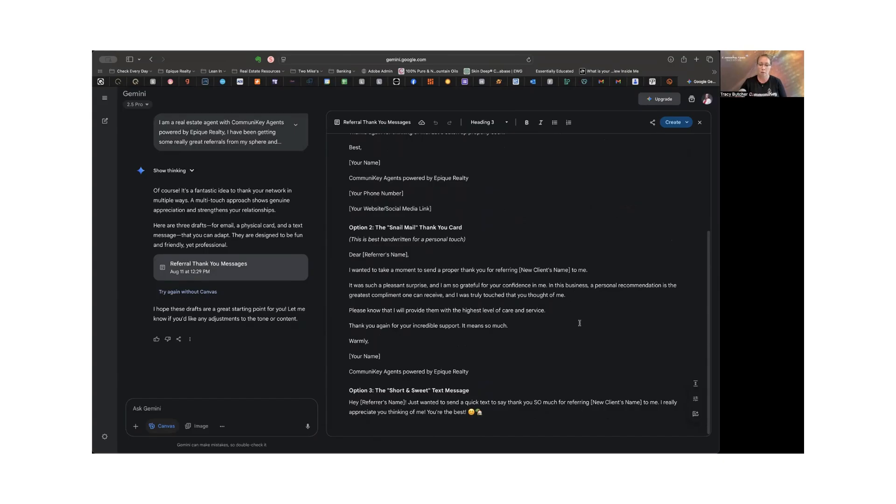
pyautogui.scroll(-1, 579, 323)
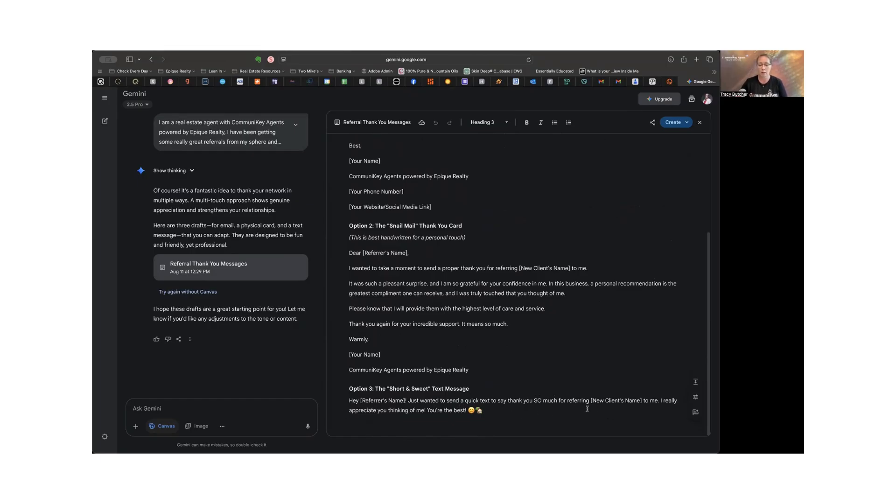
pyautogui.scroll(1, 642, 407)
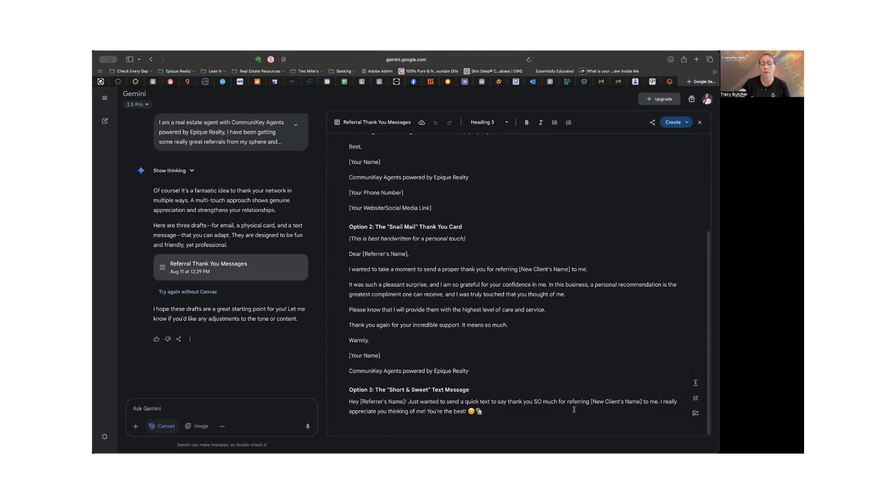
pyautogui.scroll(5, 556, 388)
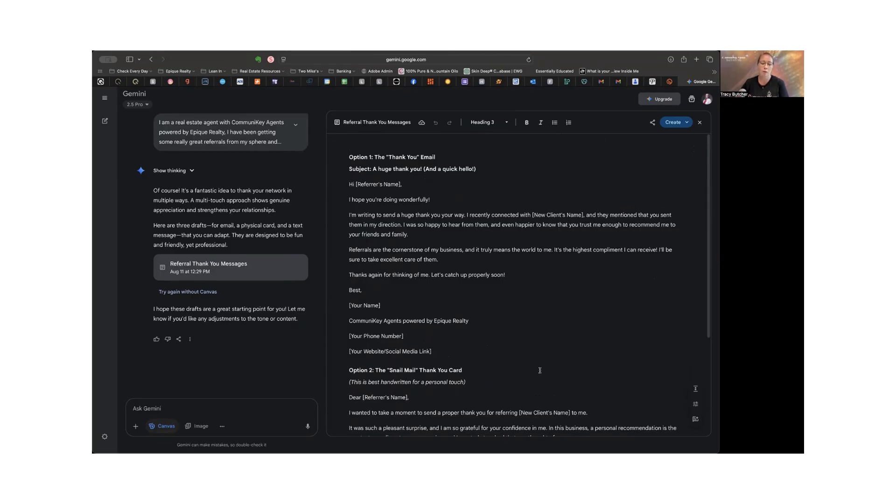
pyautogui.scroll(-5, 540, 370)
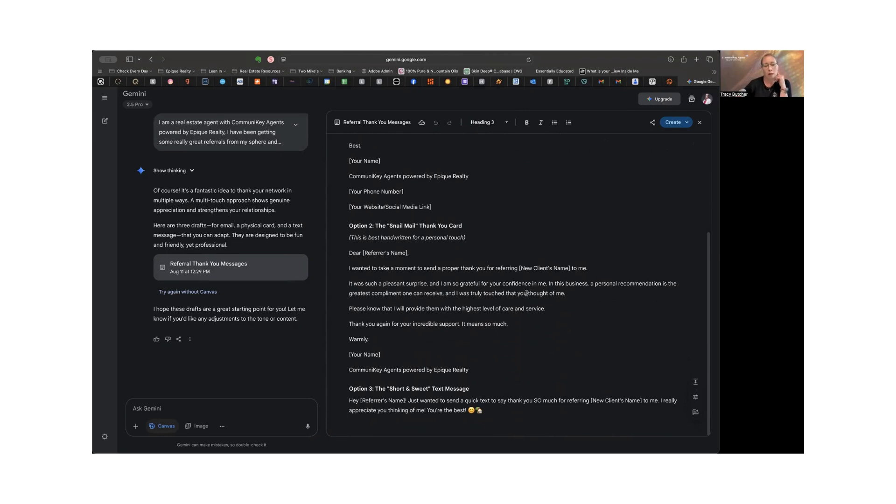
pyautogui.scroll(5, 532, 308)
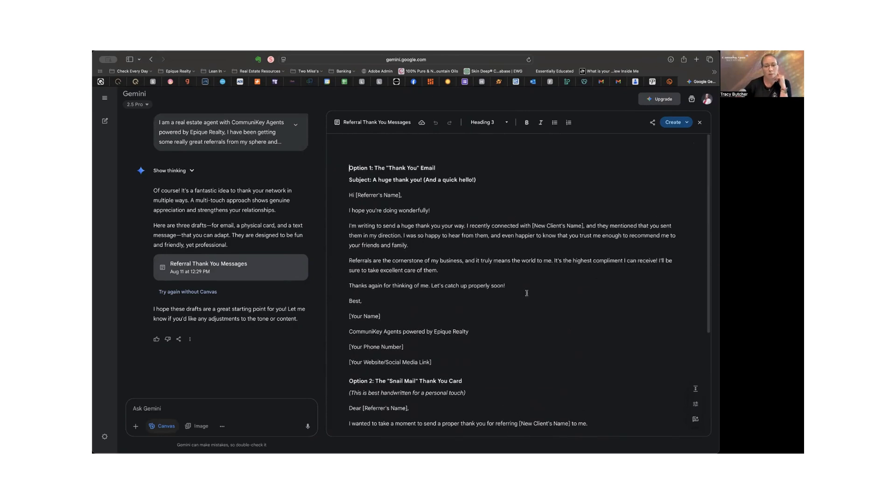
# Step: Copy the Option 1 email from its subject line through "Let's catch up properly soon!" and switch to Lofty's Unsorted Template page
pyautogui.click(350, 169)
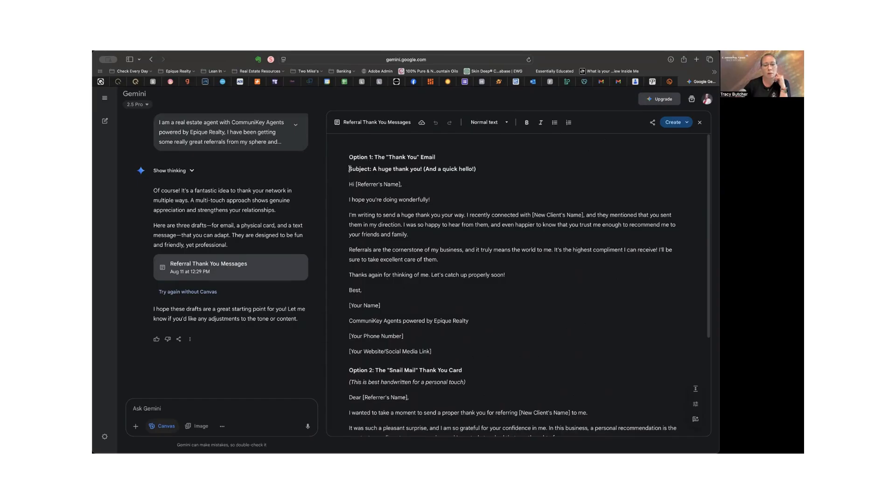
pyautogui.moveTo(350, 168); pyautogui.dragTo(518, 276)
pyautogui.press('super+c')
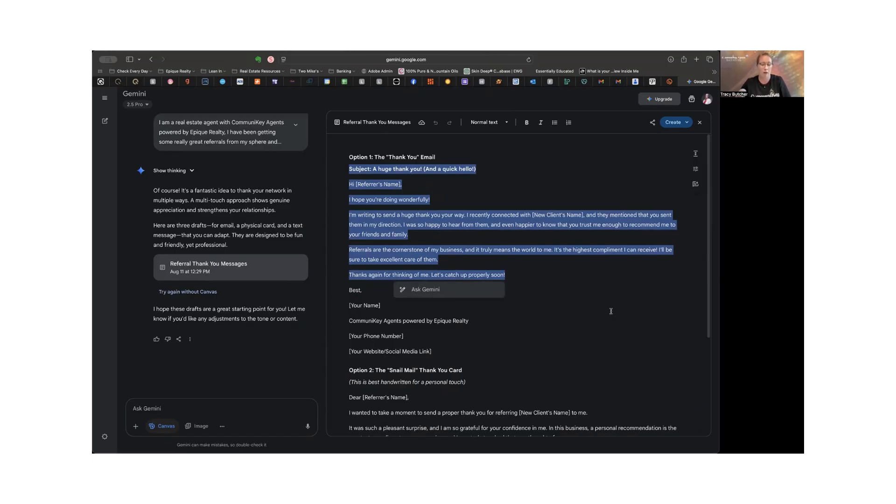
pyautogui.click(379, 82)
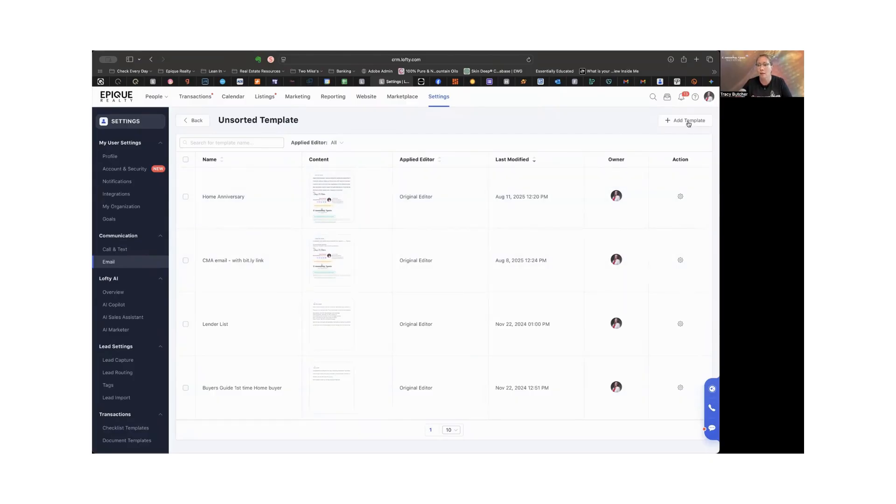
# Step: Create a new email template with the Classic Email Editor and paste the copied email into its body
pyautogui.click(688, 123)
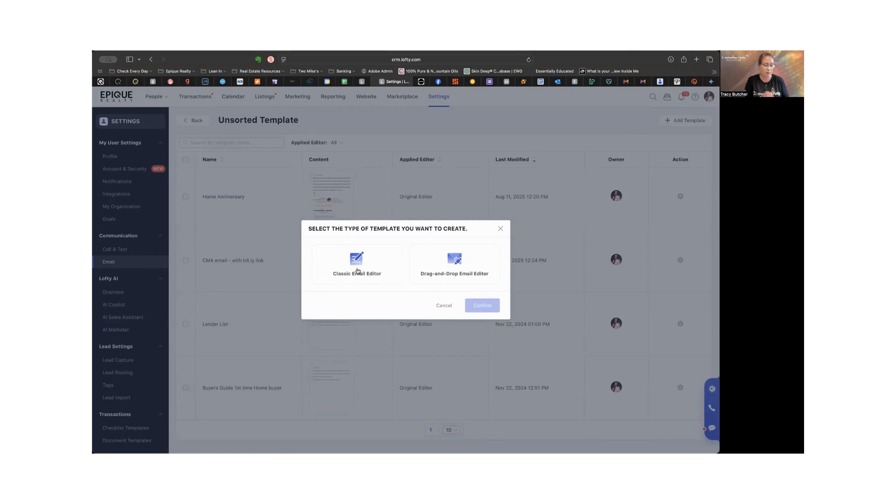
pyautogui.click(357, 271)
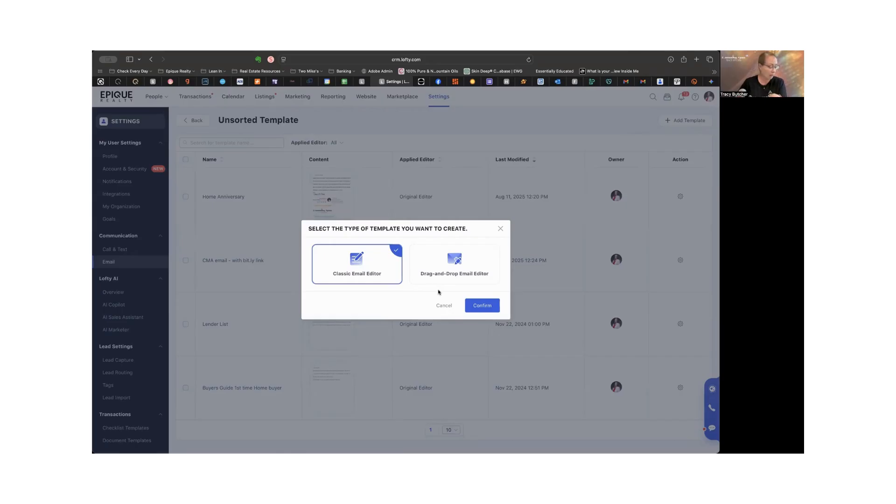
pyautogui.click(483, 305)
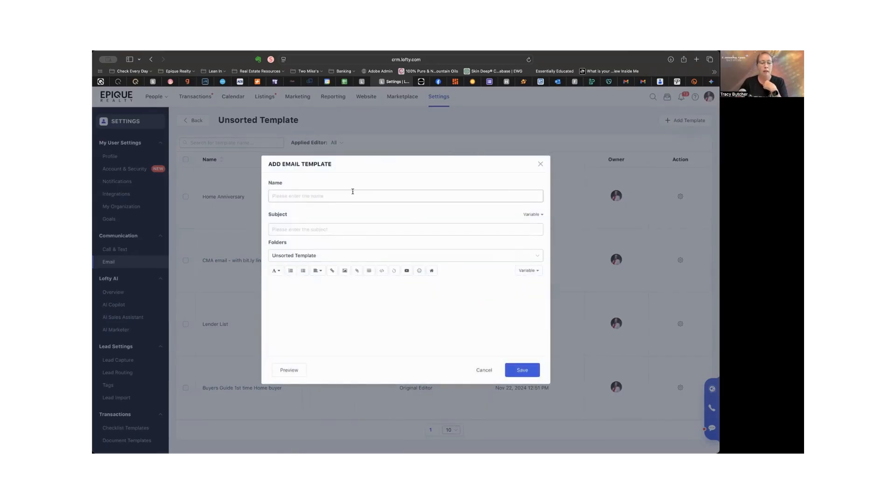
pyautogui.click(310, 298)
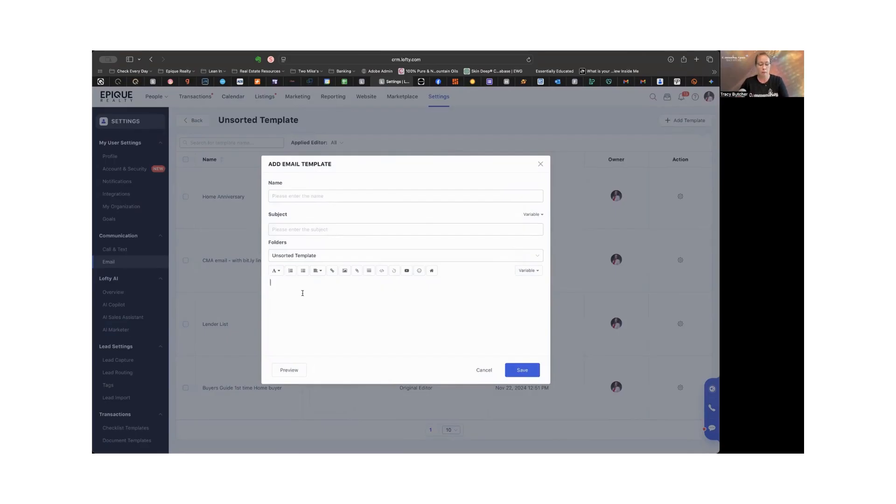
pyautogui.press('super+v')
pyautogui.scroll(3, 359, 303)
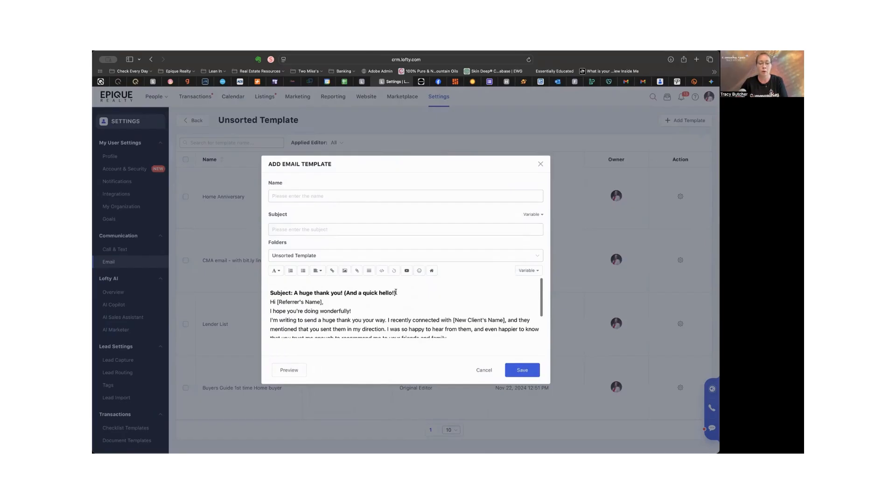
# Step: Move "A huge thank you! (And a quick hello!)" from the template body into the Subject field
pyautogui.moveTo(395, 292); pyautogui.dragTo(292, 292)
pyautogui.press('super+c')
pyautogui.press('BackSpace')
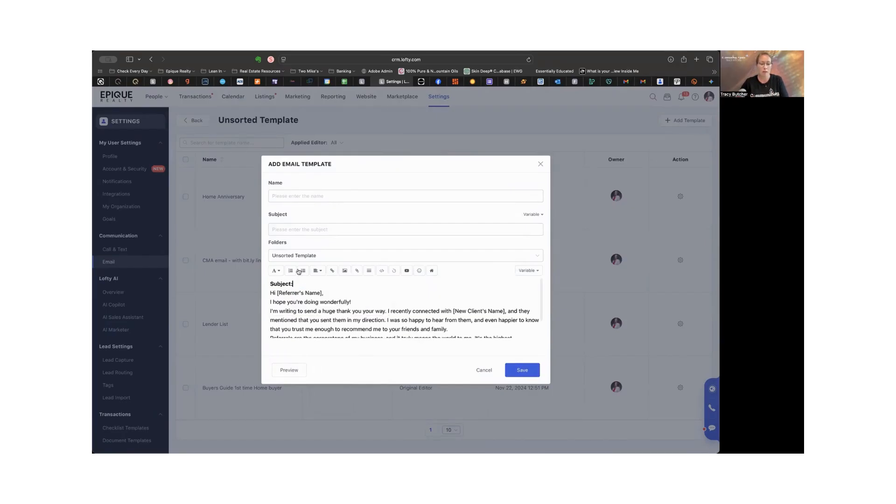
pyautogui.click(287, 230)
pyautogui.press('super+v')
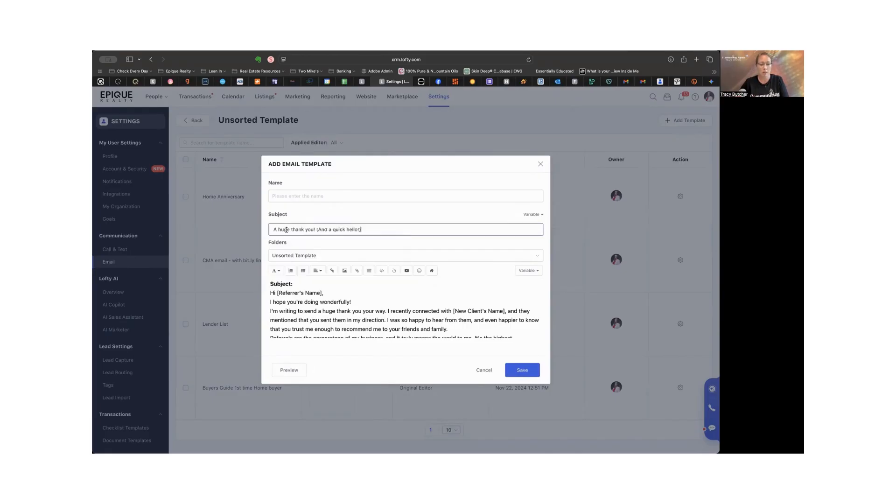
# Step: Delete the leftover "Subject:" label and its empty line from the start of the template body
pyautogui.moveTo(294, 284); pyautogui.dragTo(271, 283)
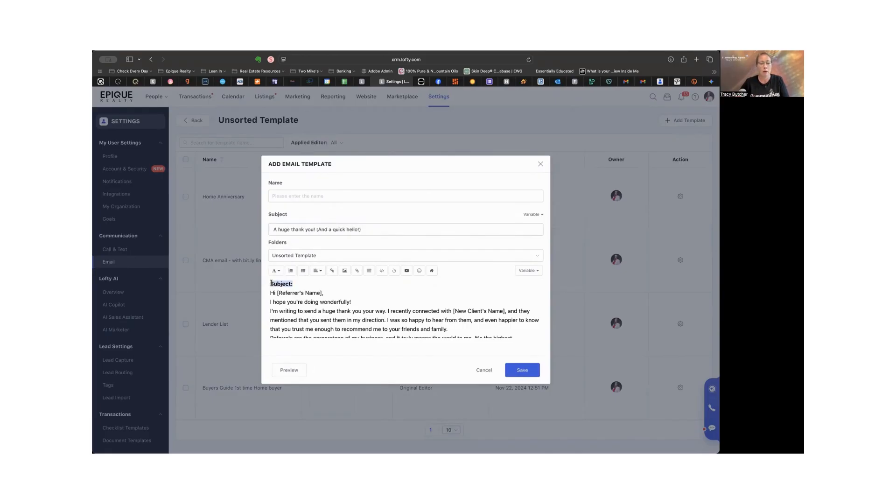
pyautogui.press('BackSpace')
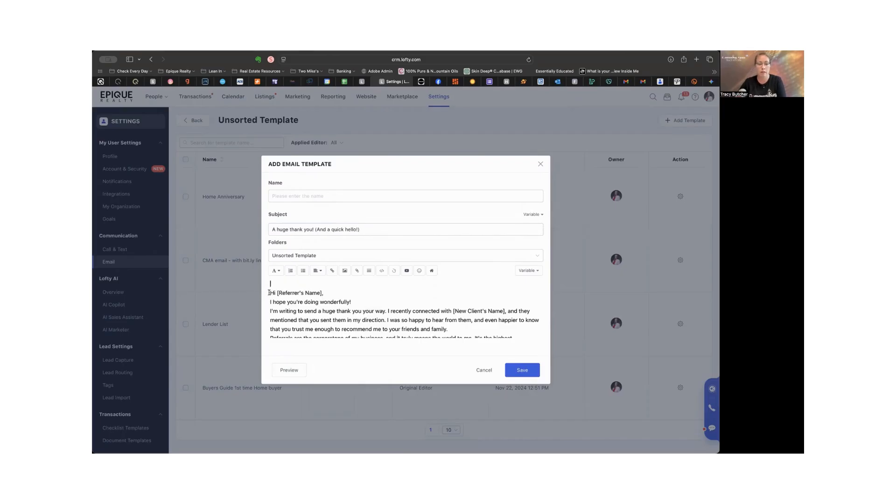
pyautogui.press('BackSpace')
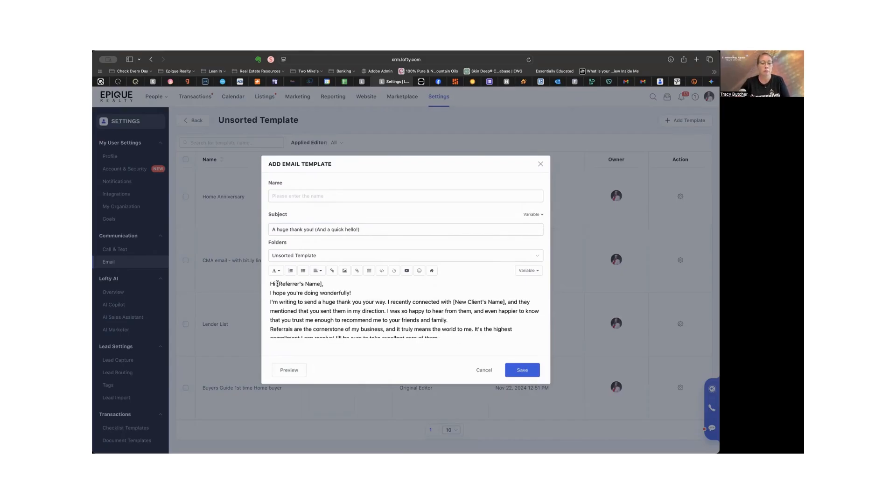
# Step: Replace the "[Referrer's Name]" placeholder in the greeting with the Lead_First_Name variable
pyautogui.moveTo(278, 283); pyautogui.dragTo(321, 285)
pyautogui.click(527, 270)
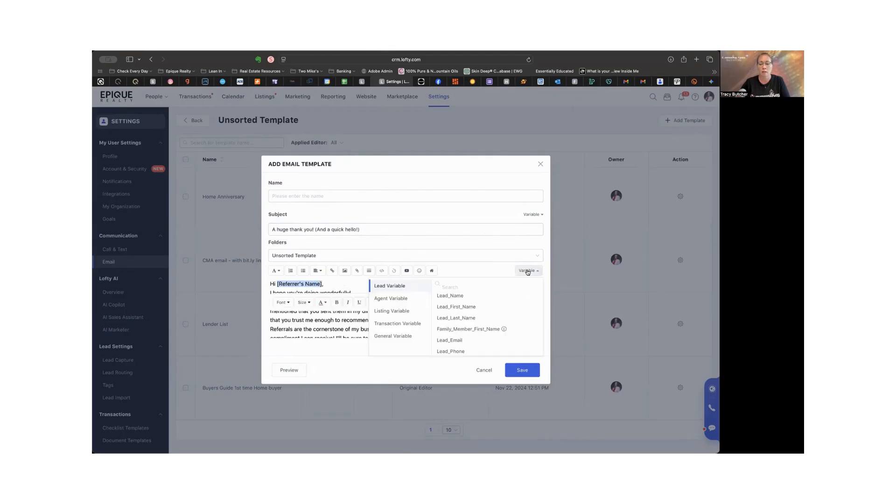
pyautogui.click(482, 312)
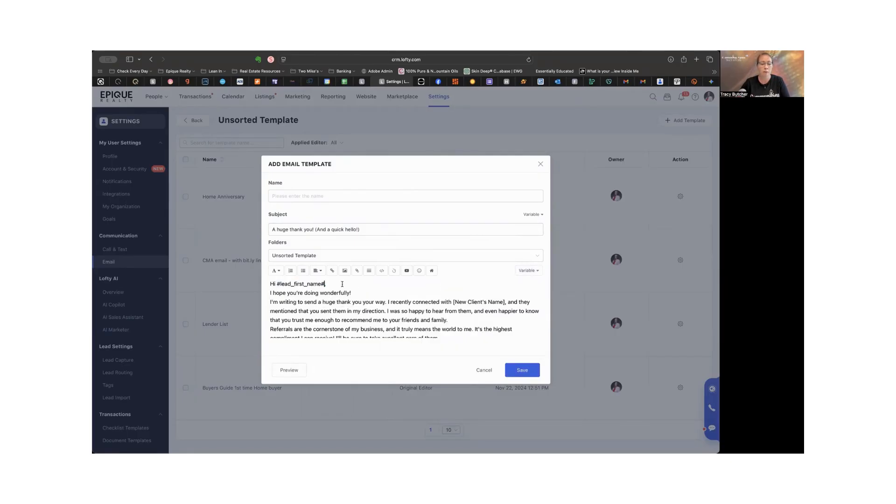
# Step: Insert a blank line after the greeting and another after "I hope you're doing wonderfully!"
pyautogui.press('Return')
pyautogui.scroll(-2, 355, 308)
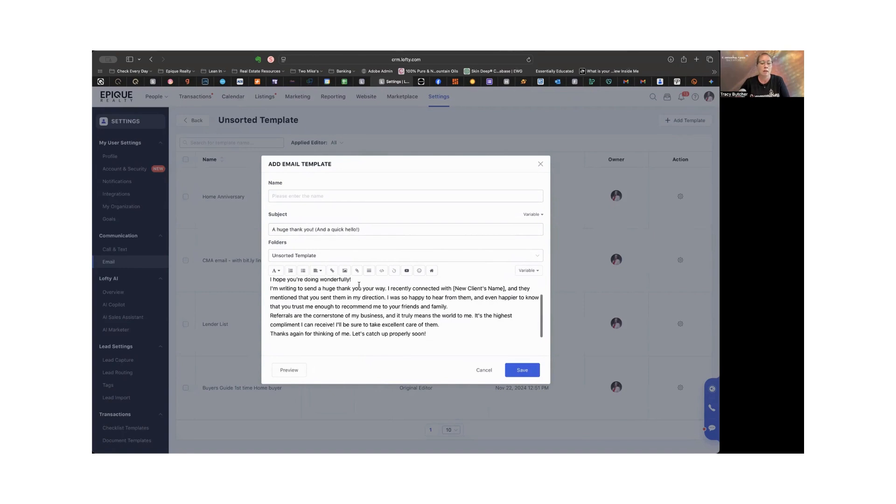
pyautogui.click(359, 280)
pyautogui.press('Return')
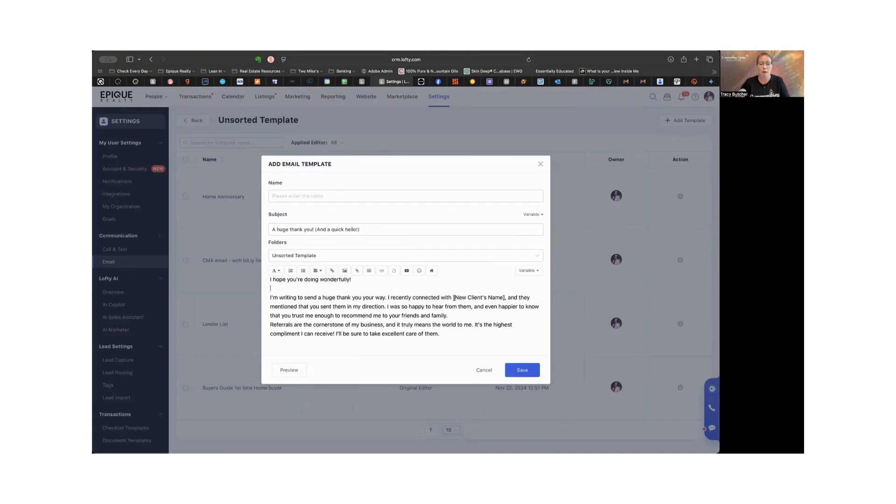
# Step: Replace the "[New Client's Name]" placeholder with a fill-in blank made of underscores
pyautogui.moveTo(454, 298); pyautogui.dragTo(505, 298)
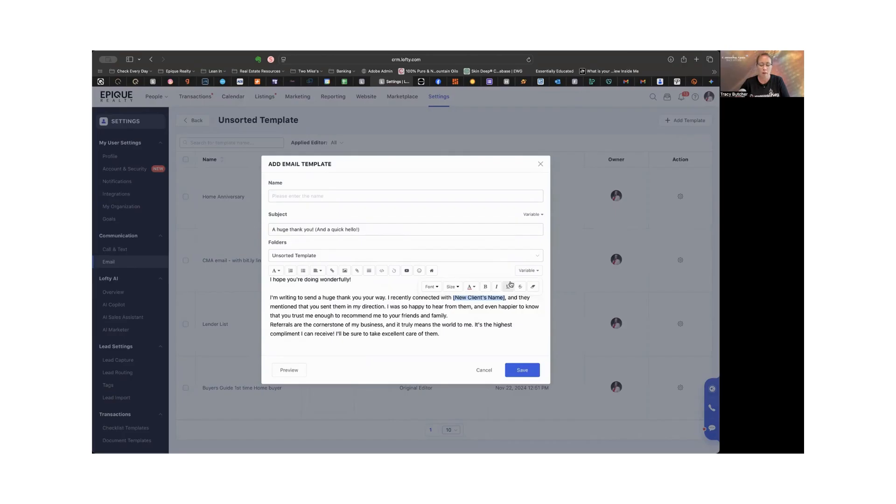
pyautogui.write('______')
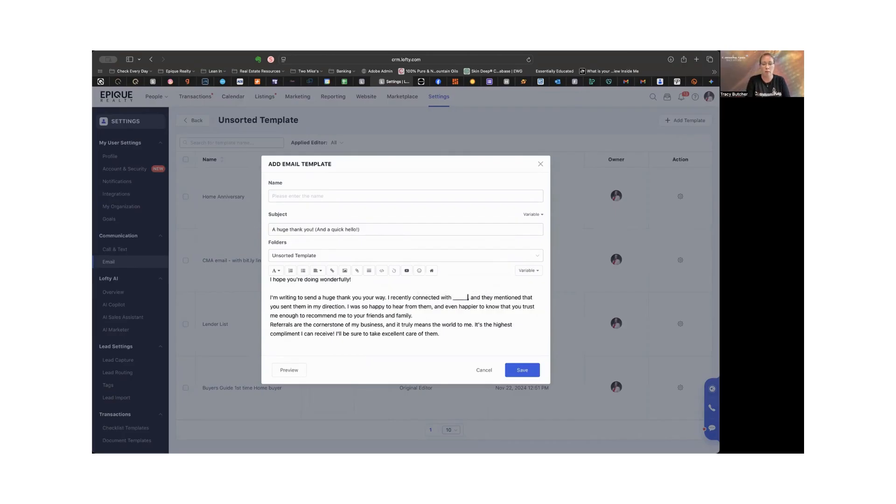
pyautogui.write('____')
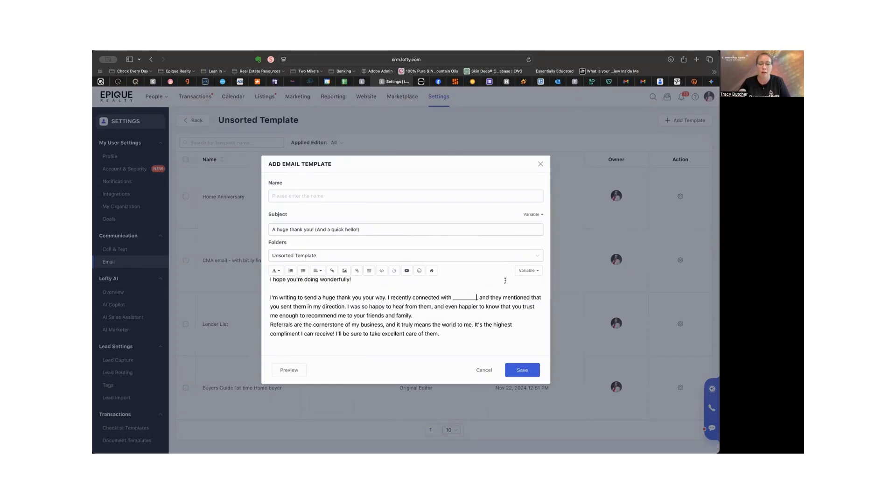
pyautogui.click(529, 270)
pyautogui.scroll(-5, 498, 309)
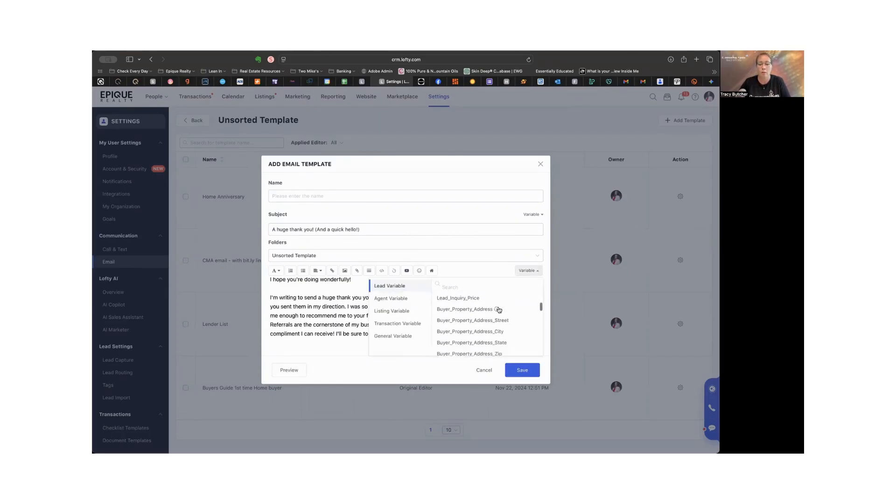
pyautogui.scroll(10, 498, 310)
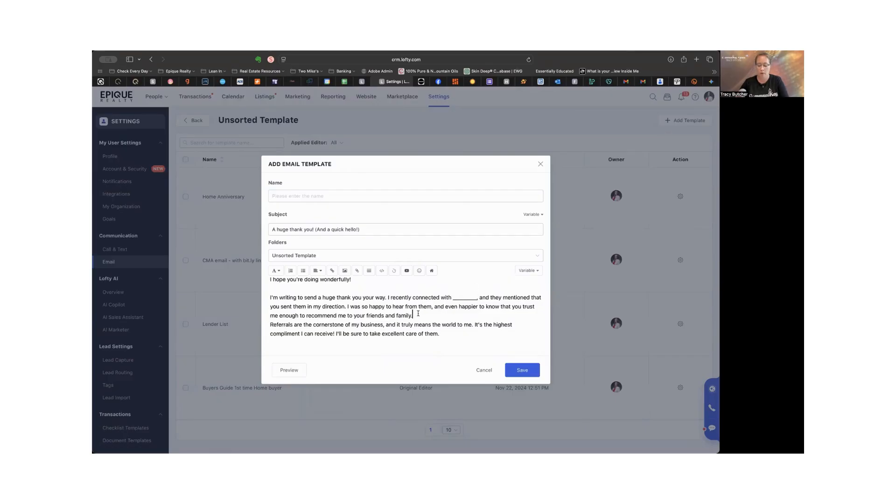
# Step: Insert blank lines after the paragraphs ending "friends and family." and "excellent care of them.", and add two line breaks after the closing sentence
pyautogui.press('Return')
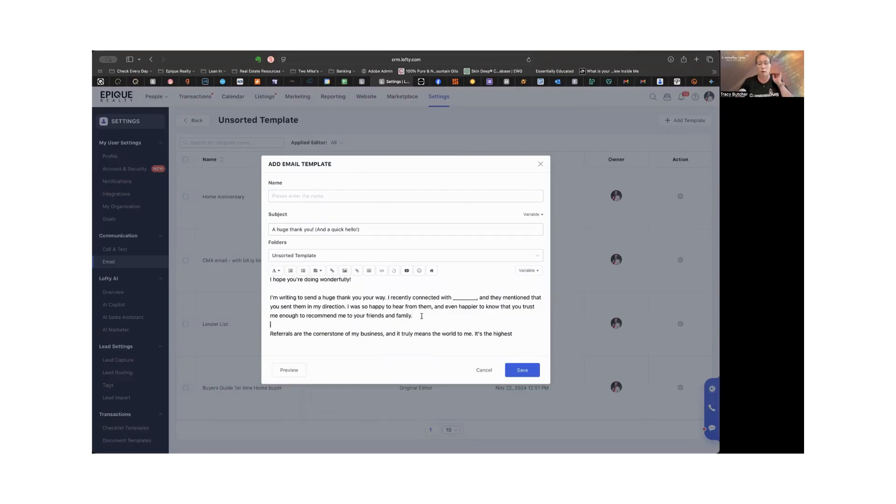
pyautogui.scroll(-1, 422, 316)
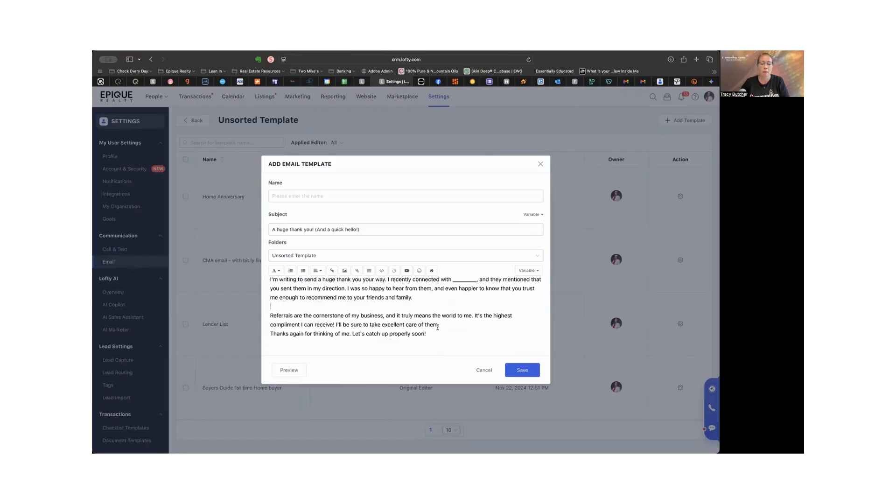
pyautogui.click(438, 326)
pyautogui.press('Return')
pyautogui.scroll(-1, 430, 332)
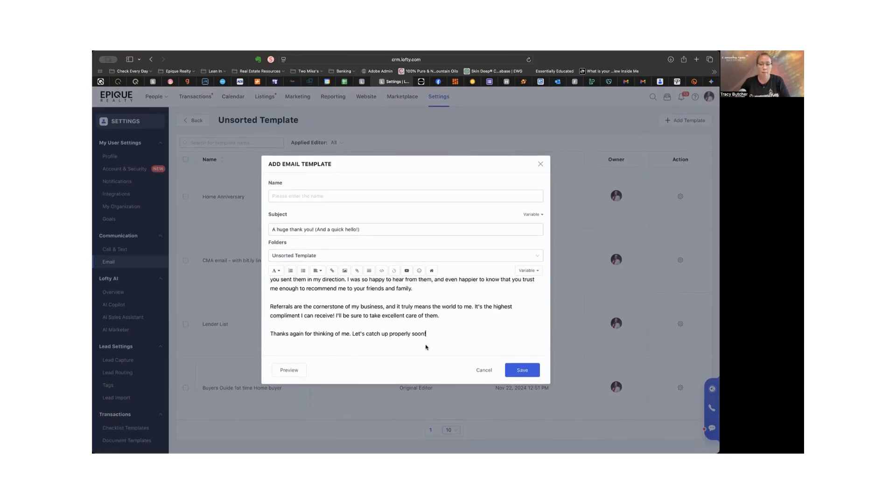
pyautogui.press('Return')
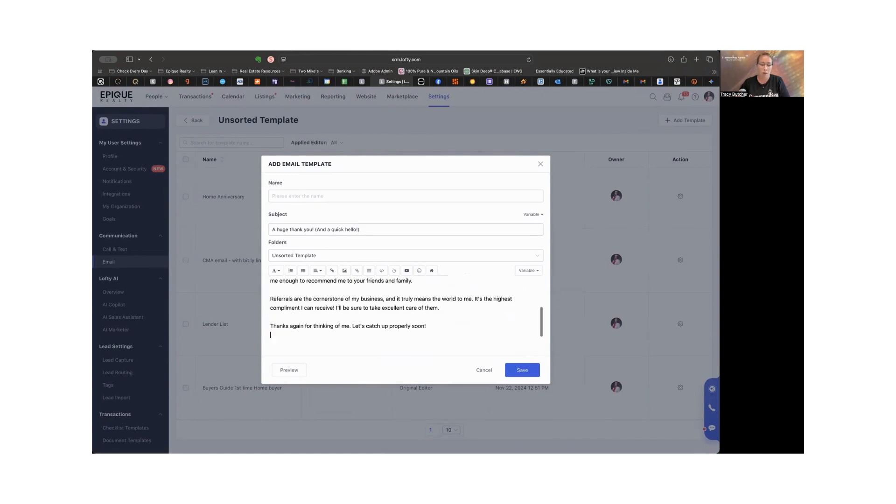
pyautogui.press('Return')
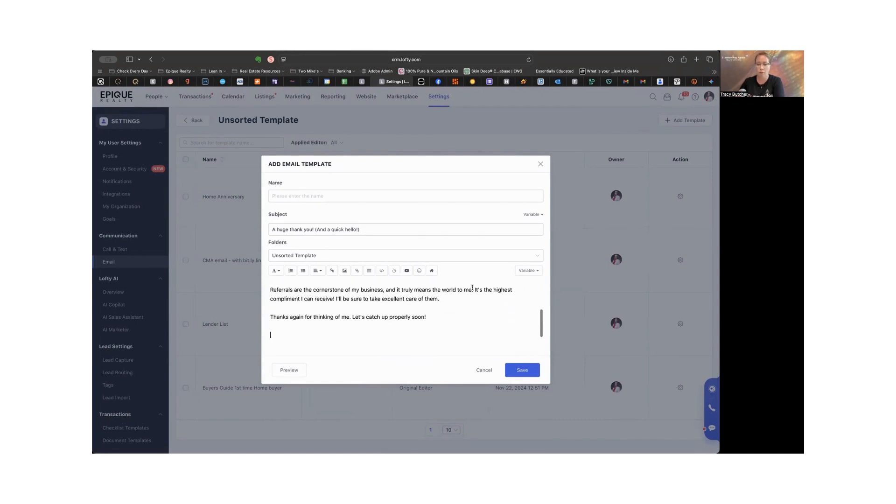
# Step: Insert the agent's signature variable below the closing line of the email body
pyautogui.click(527, 270)
pyautogui.click(404, 300)
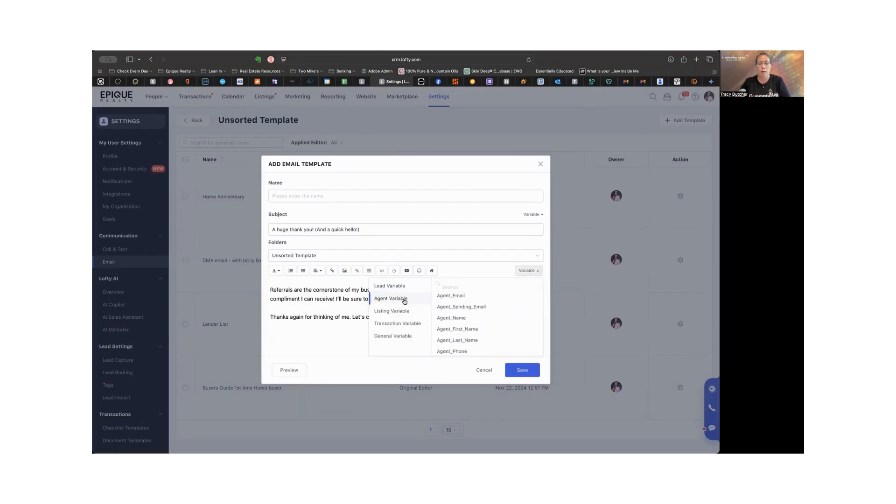
pyautogui.scroll(-5, 460, 309)
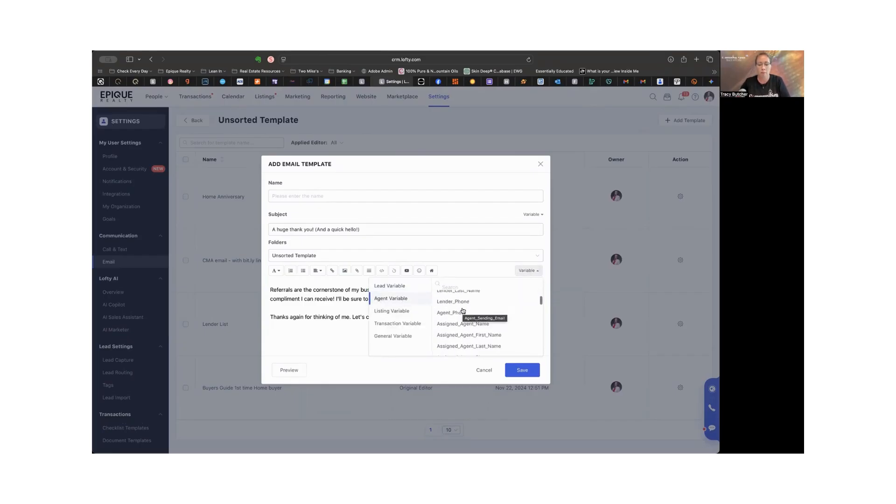
pyautogui.click(449, 300)
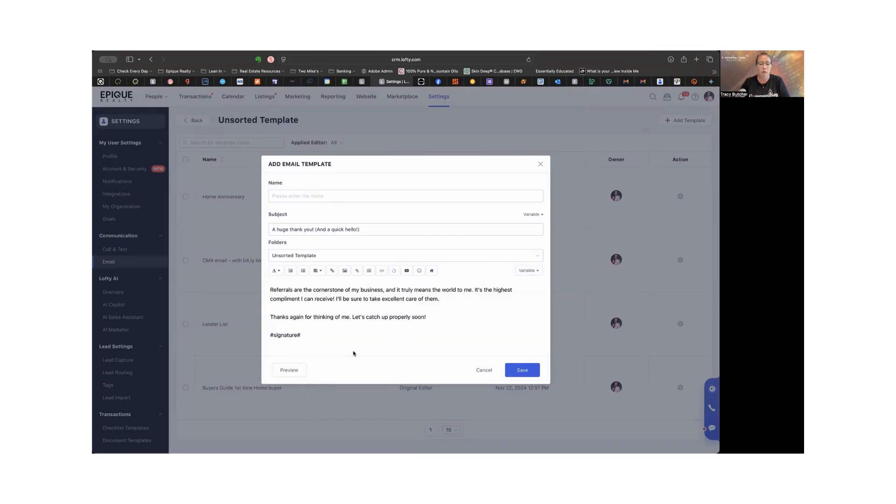
# Step: Name the email template "Referral Thank You"
pyautogui.click(289, 371)
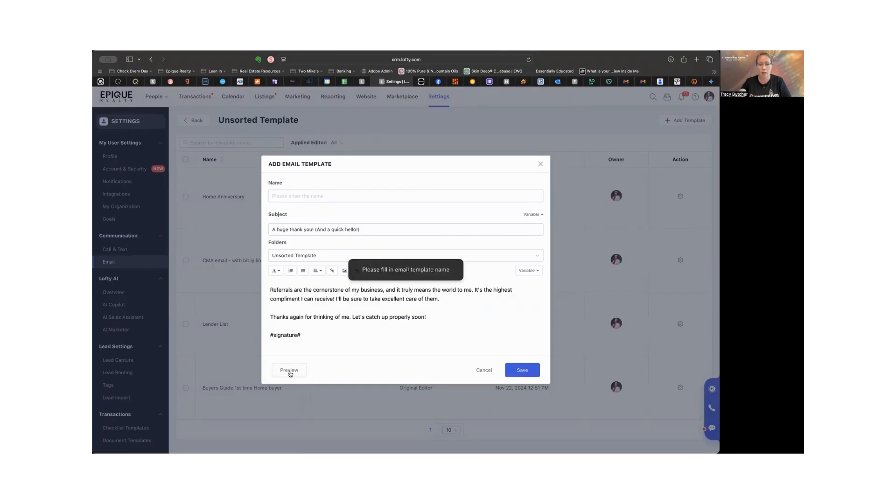
pyautogui.click(291, 196)
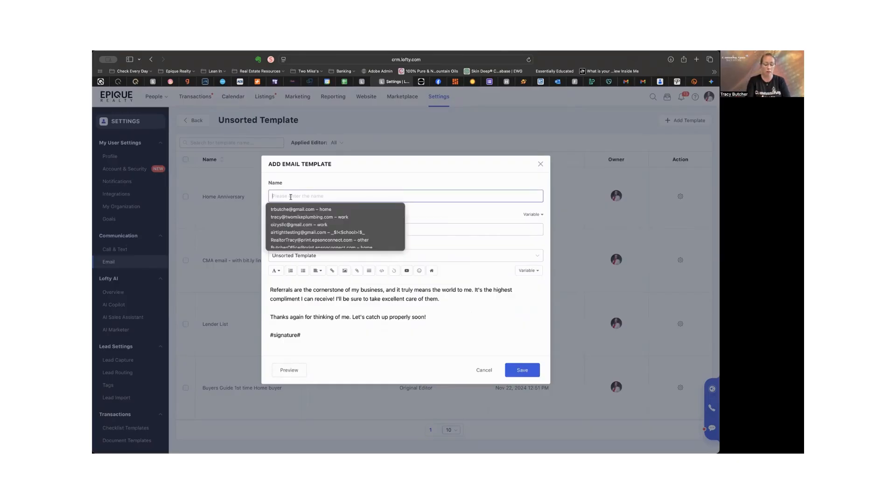
pyautogui.write('Ref')
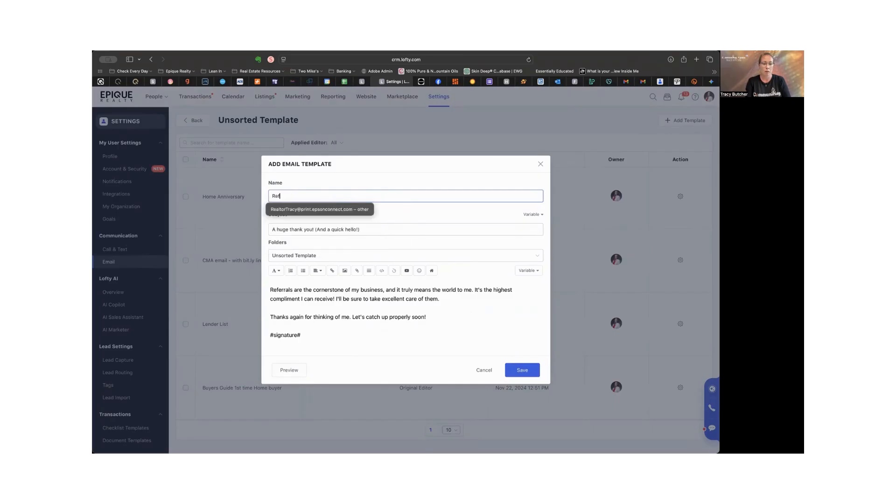
pyautogui.write('erral Thank you')
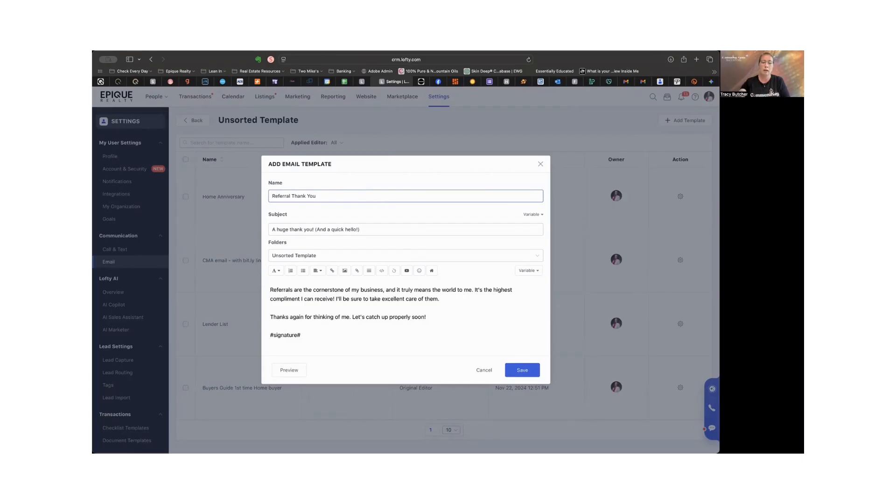
# Step: Preview the completed referral email, close the preview and save the template
pyautogui.click(293, 370)
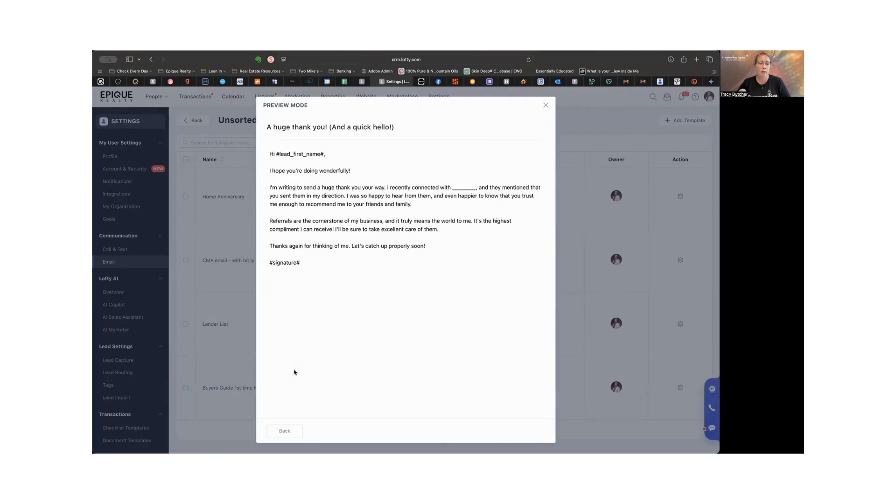
pyautogui.click(546, 107)
pyautogui.click(525, 371)
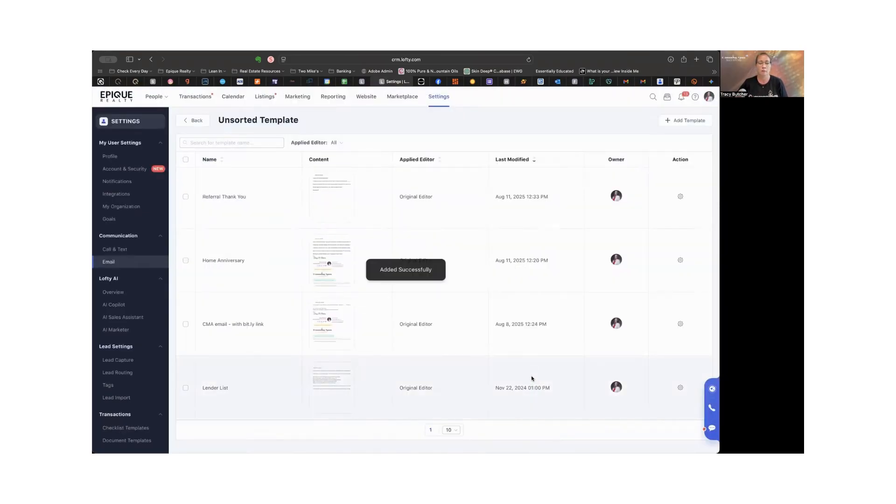
pyautogui.scroll(-1, 529, 378)
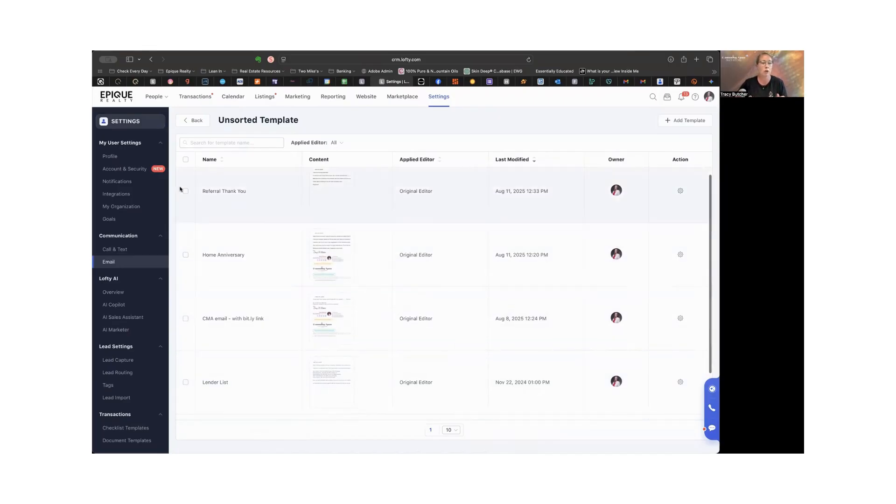
# Step: Open the second lead's record from the People list and start a new email to that lead
pyautogui.click(158, 96)
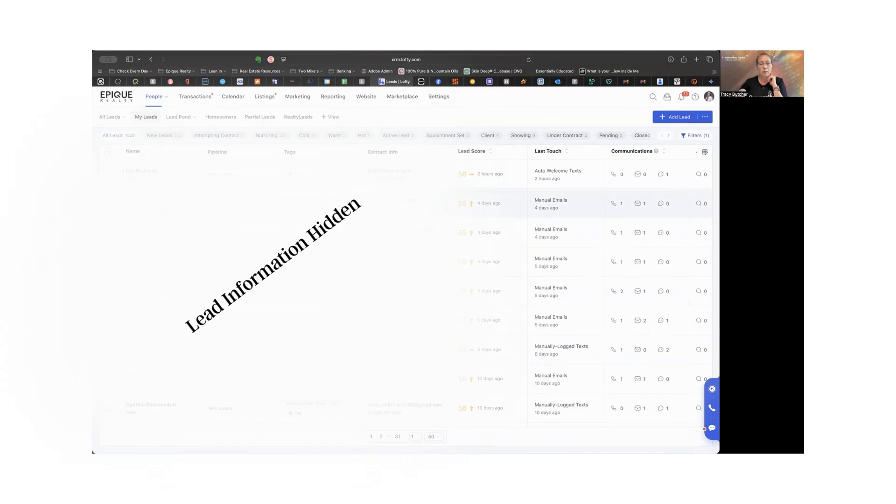
pyautogui.click(140, 201)
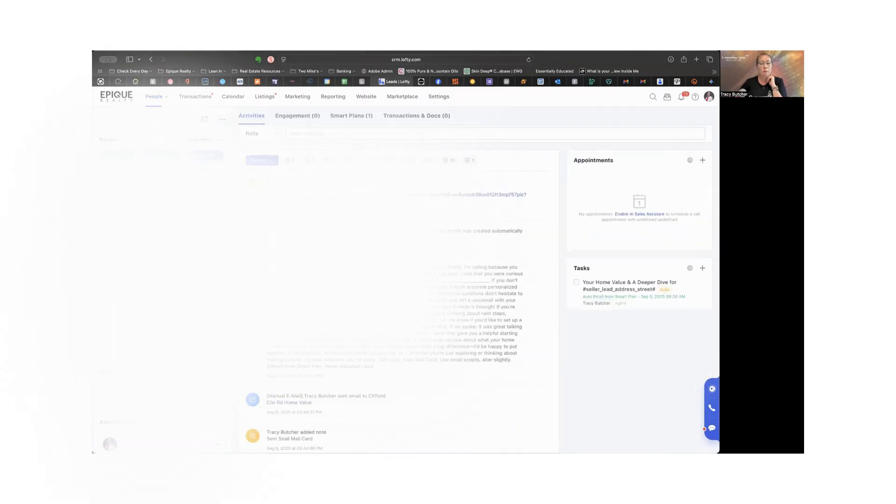
pyautogui.click(206, 166)
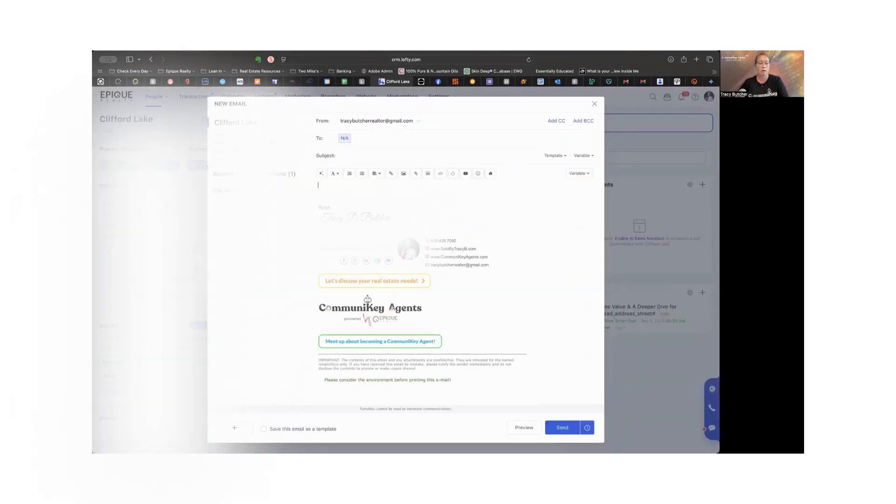
# Step: Load the "Referral Thank You" template into the new email
pyautogui.click(554, 156)
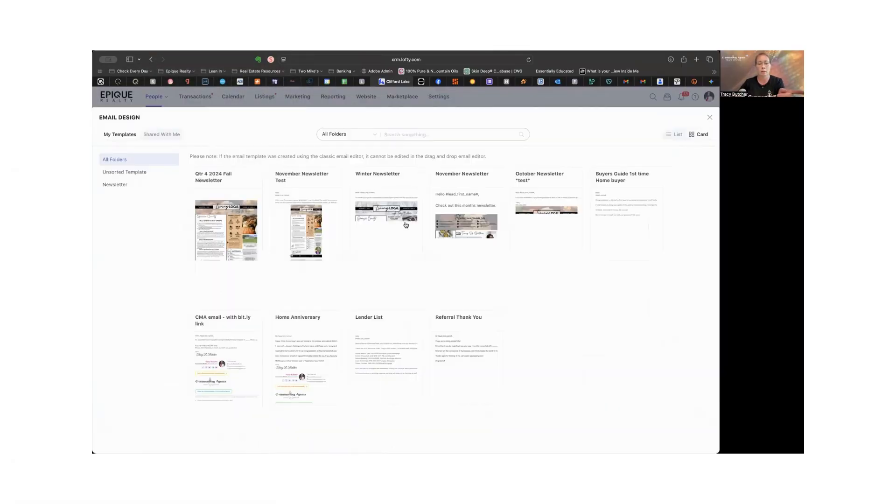
pyautogui.moveTo(401, 231)
pyautogui.moveTo(462, 338)
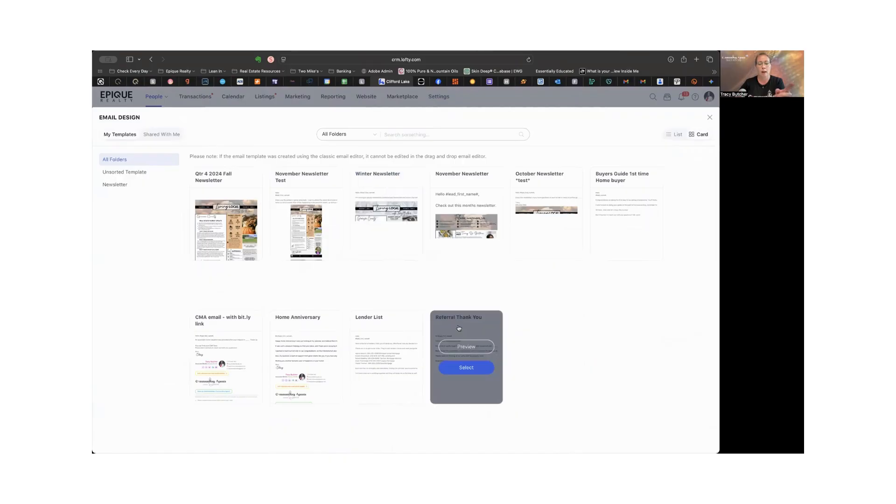
pyautogui.click(465, 367)
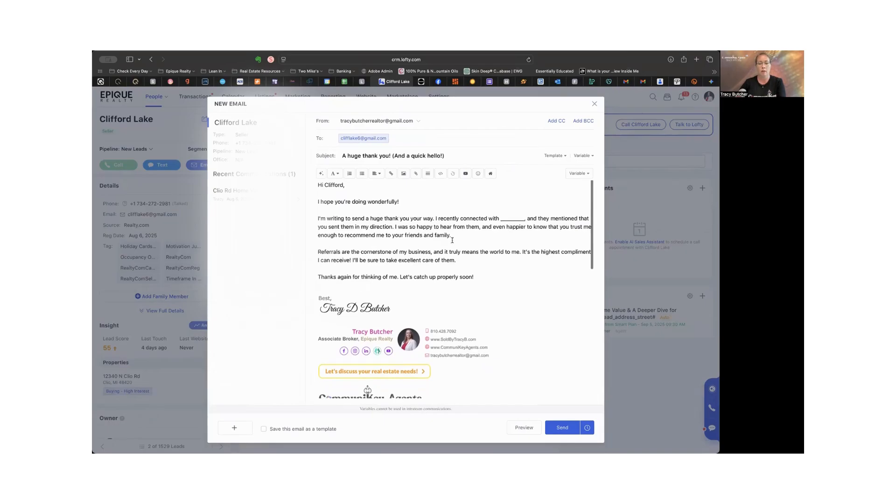
# Step: Replace the underscore blank after "I recently connected with" with the referred client's first name and check the message through to the signature
pyautogui.doubleClick(507, 217)
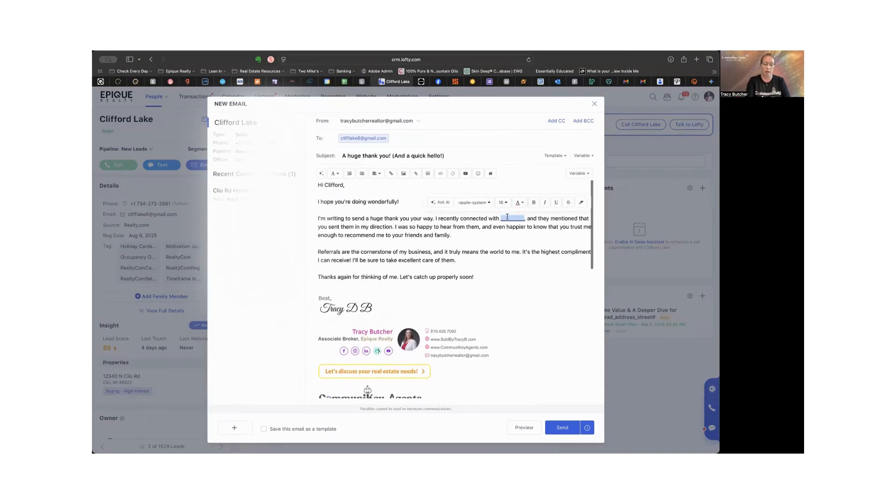
pyautogui.write('Ge')
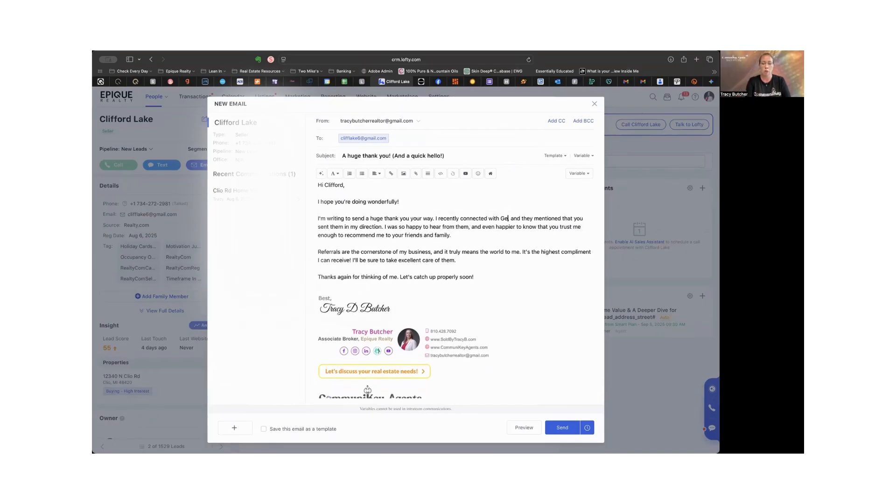
pyautogui.write('orge')
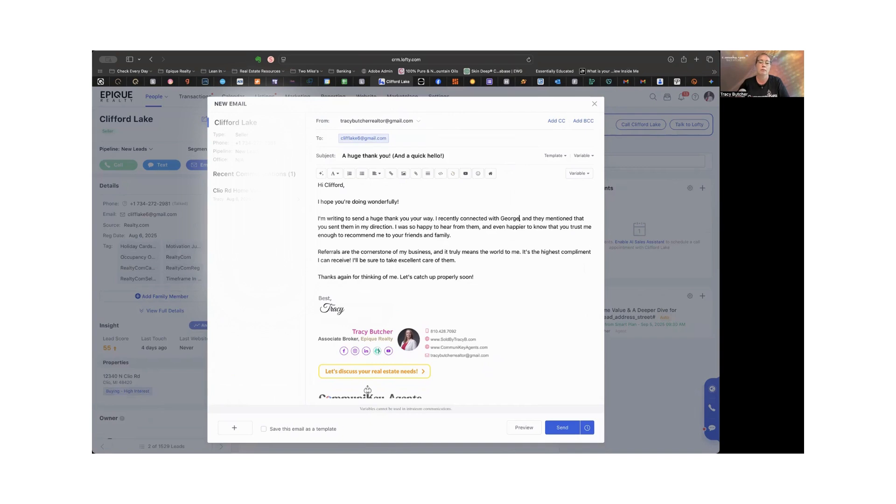
pyautogui.write(',')
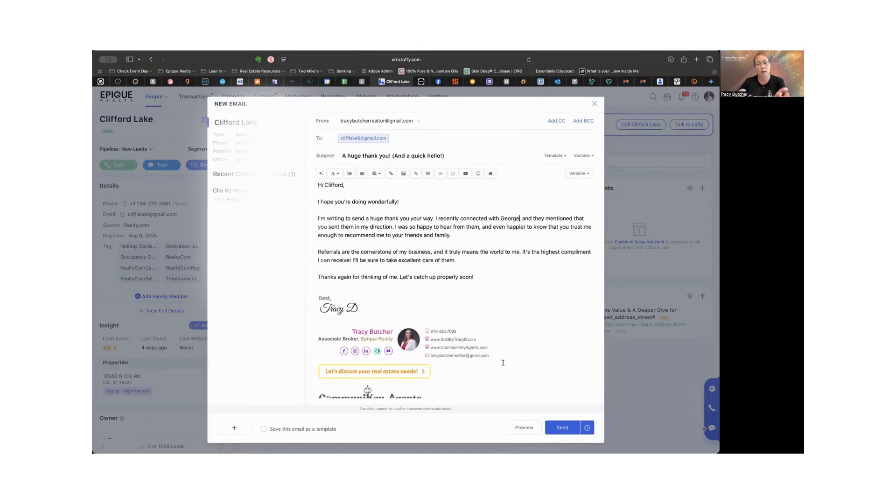
pyautogui.scroll(-1, 497, 359)
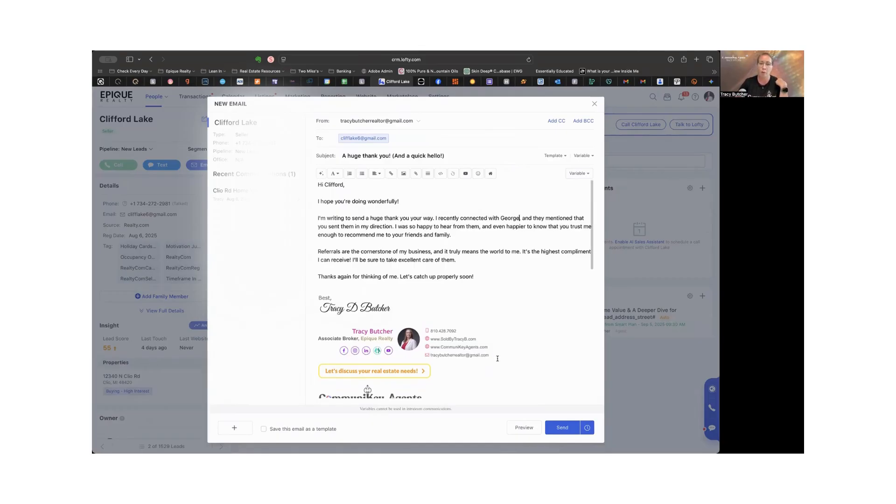
pyautogui.scroll(1, 498, 358)
pyautogui.scroll(-1, 500, 359)
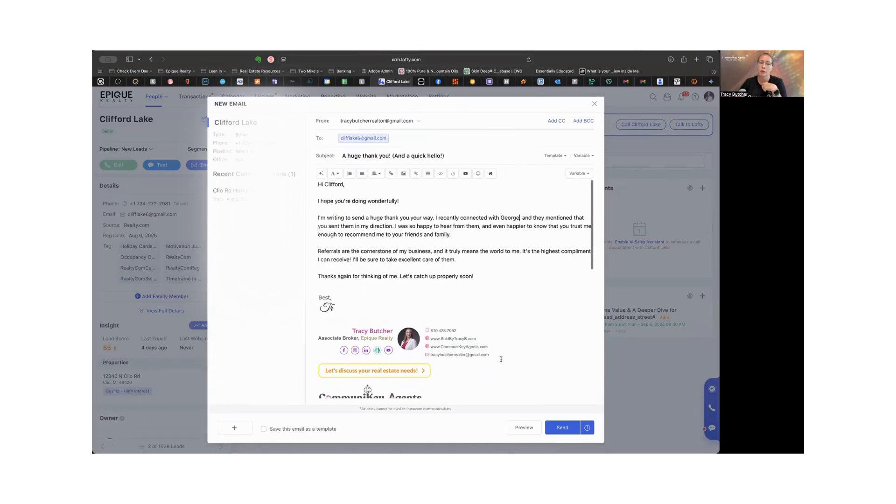